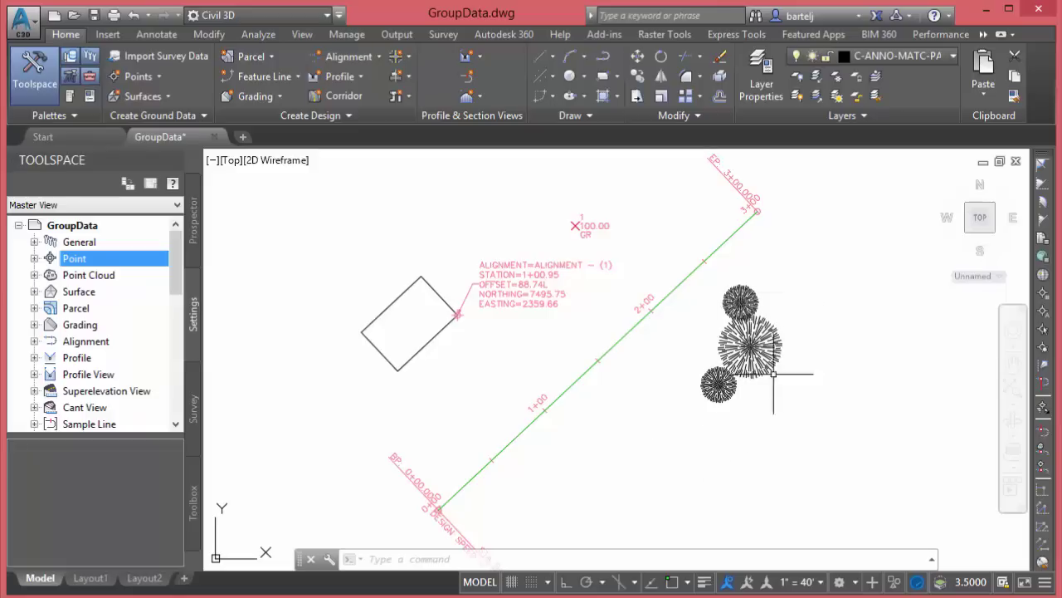
Run GROUP, crossing-select the three tree blocks and create an unnamed group
mouse_move(803, 426)
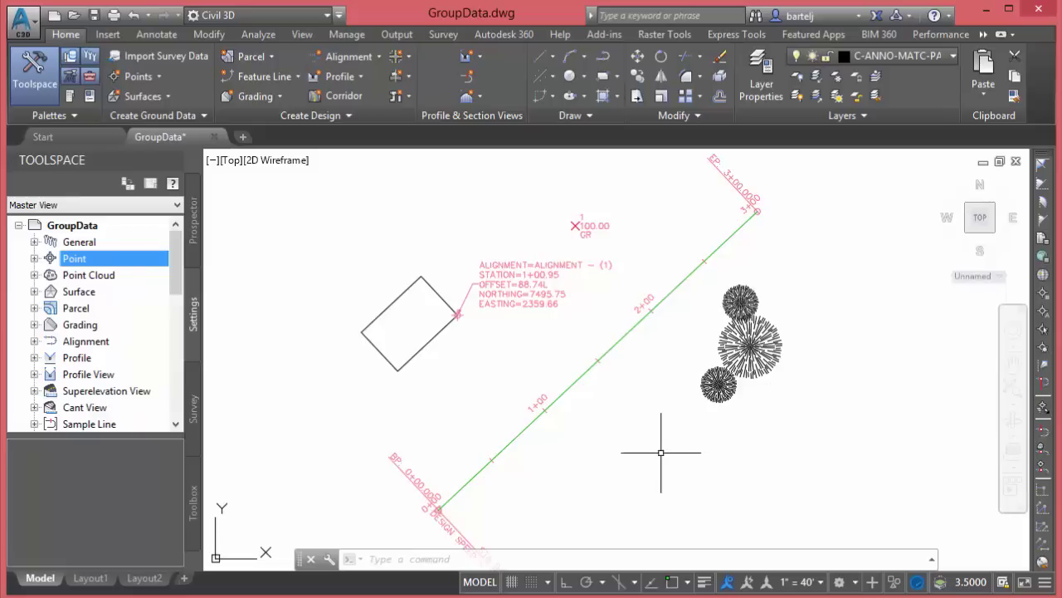
mouse_move(661, 453)
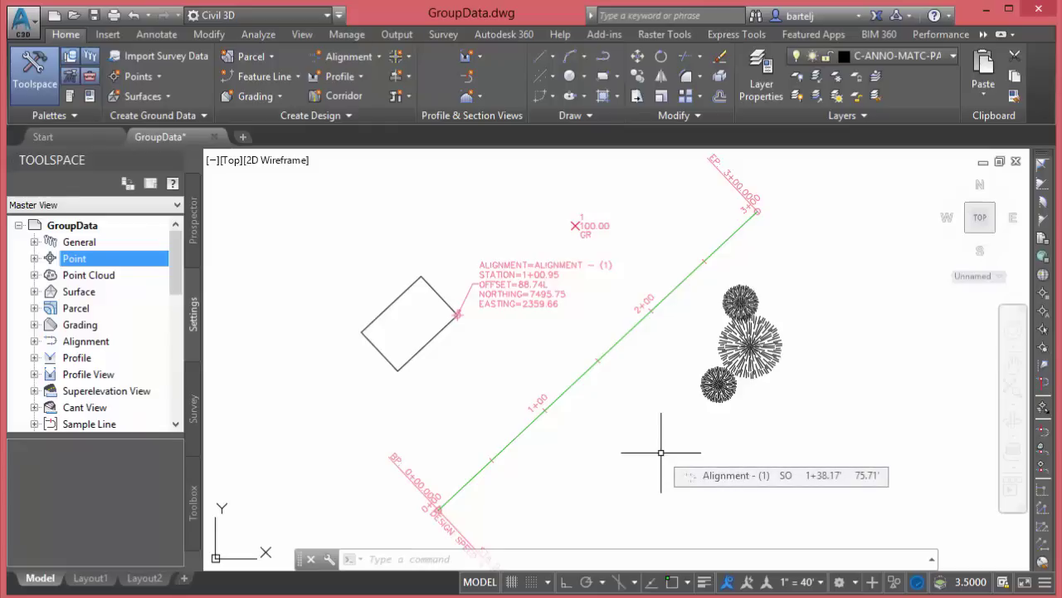
text(GRou)
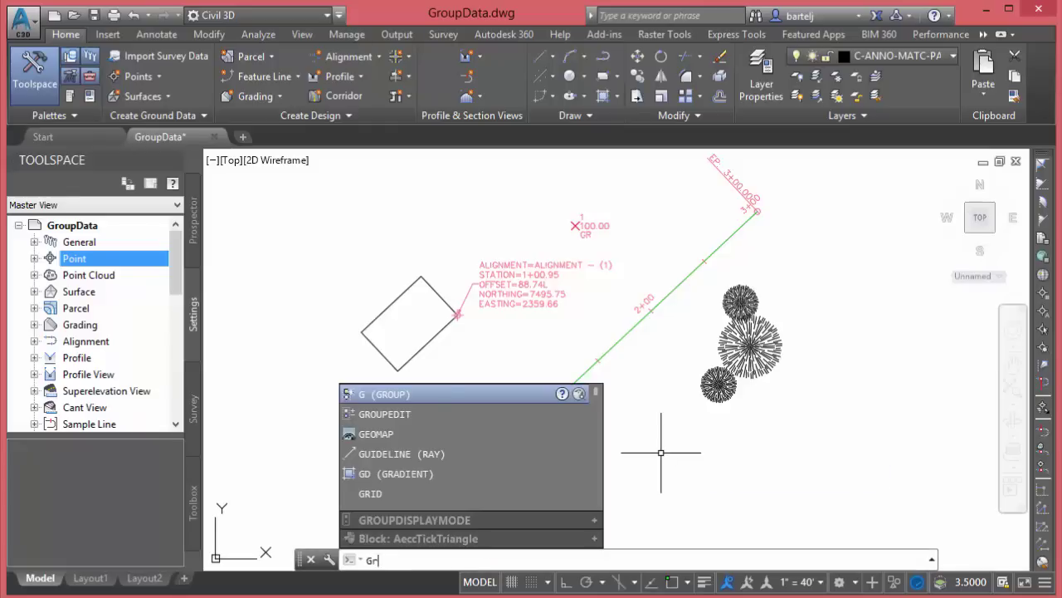
text(p)
key(Return)
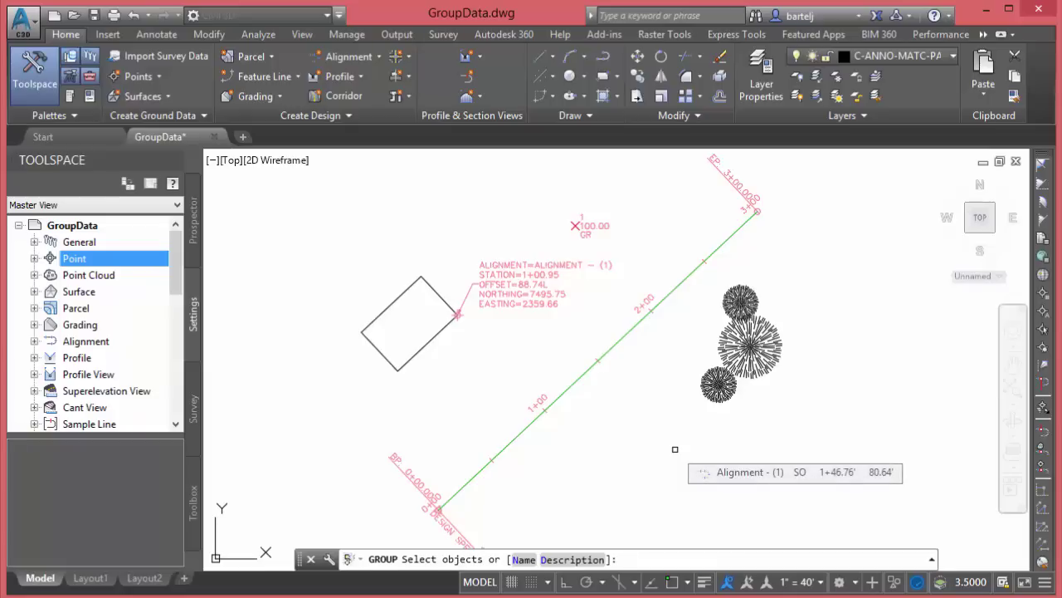
click(792, 418)
click(706, 303)
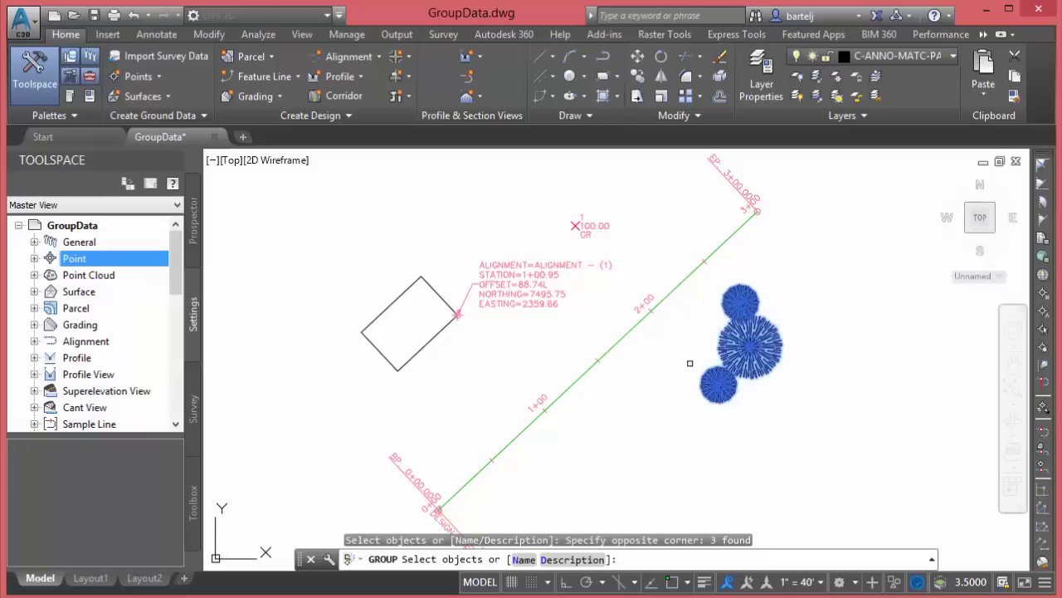
right_click(664, 406)
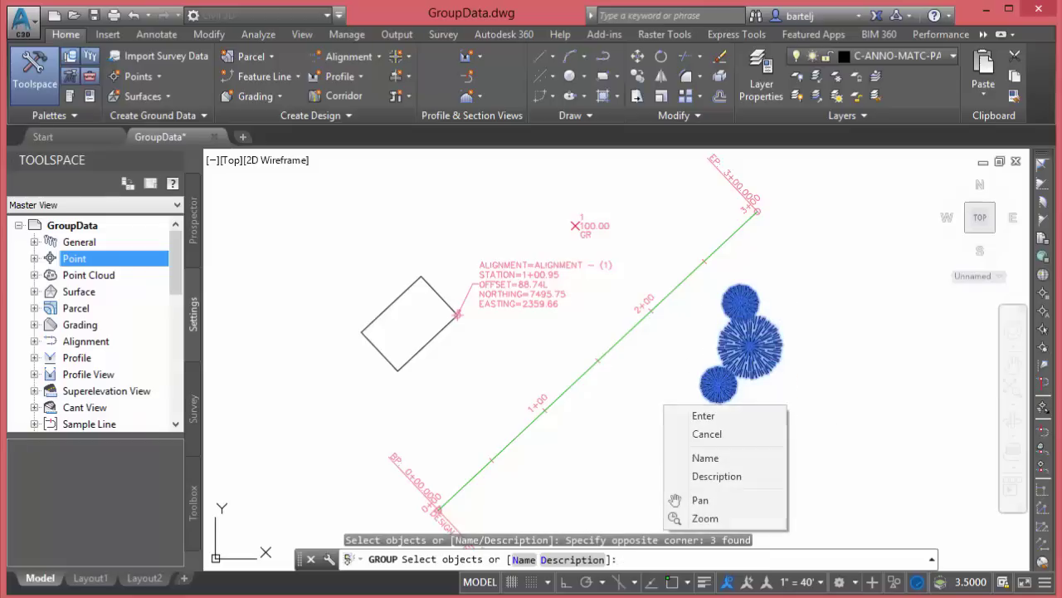
click(704, 415)
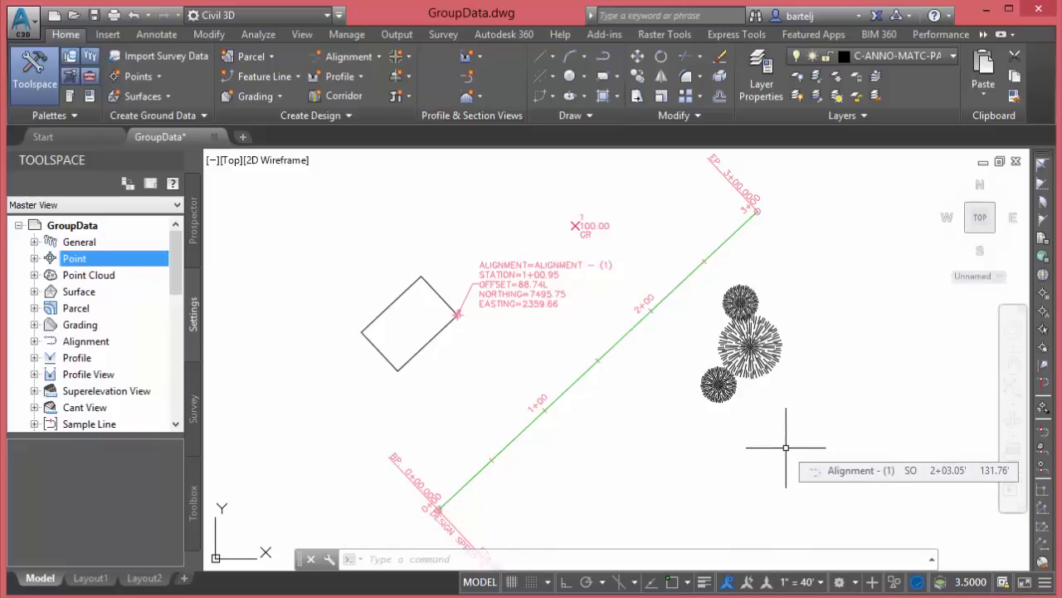
Drag the tree group's grip to move the trees slightly up and to the right
click(776, 349)
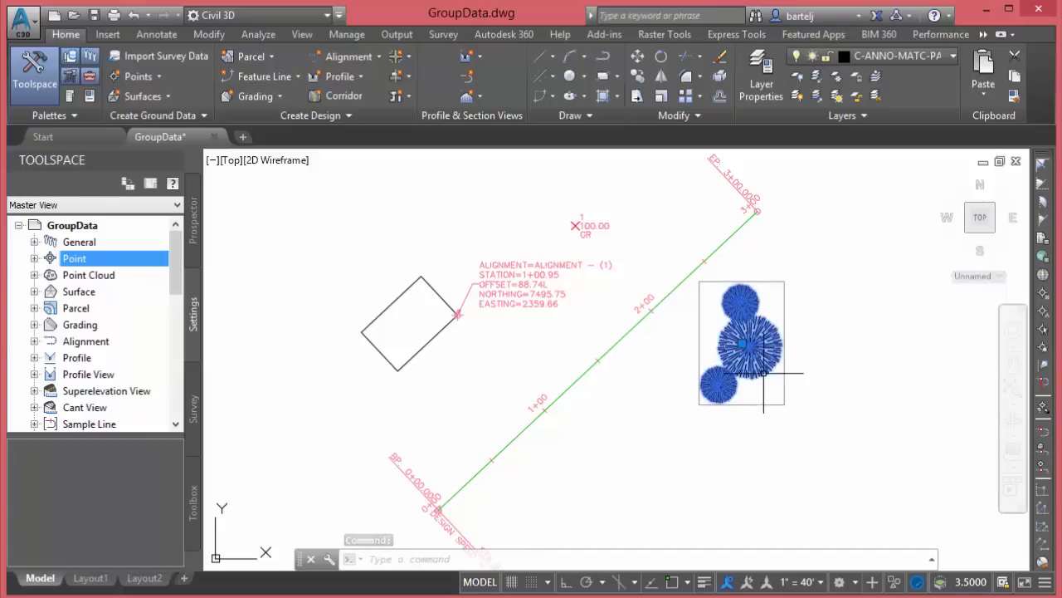
click(742, 344)
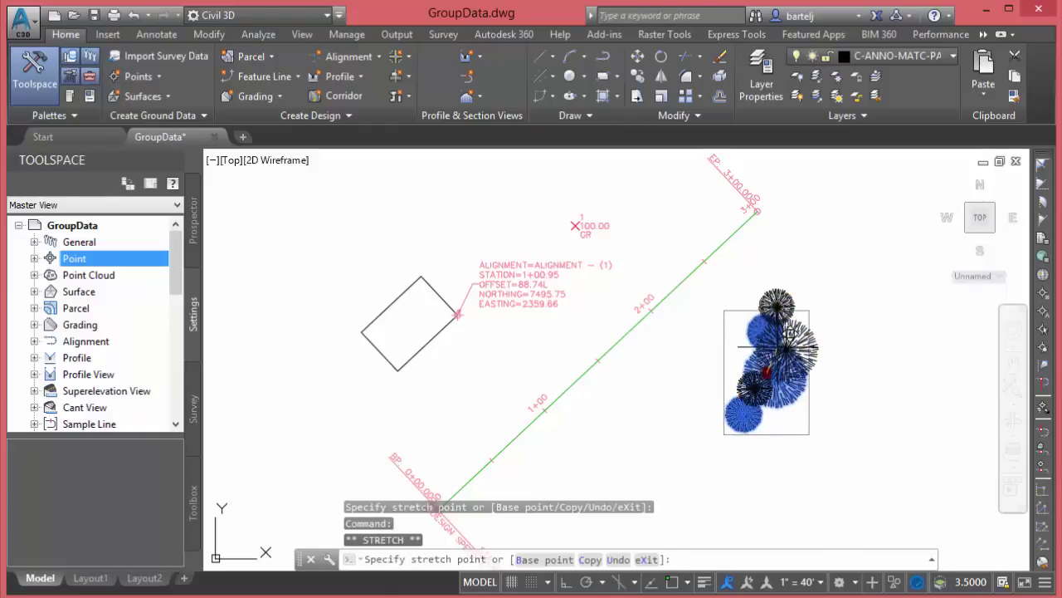
click(780, 338)
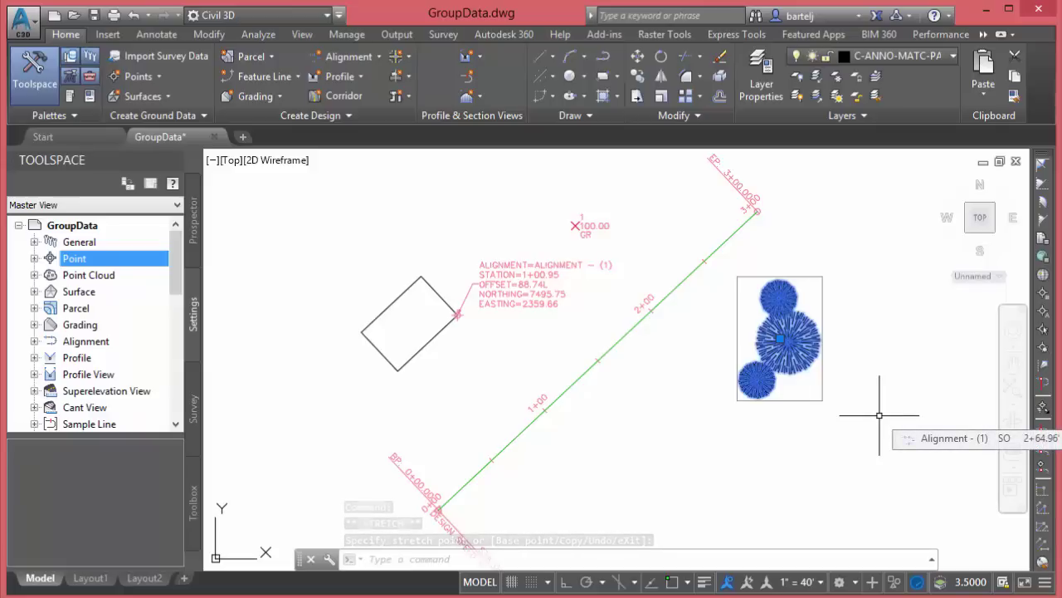
key(Escape)
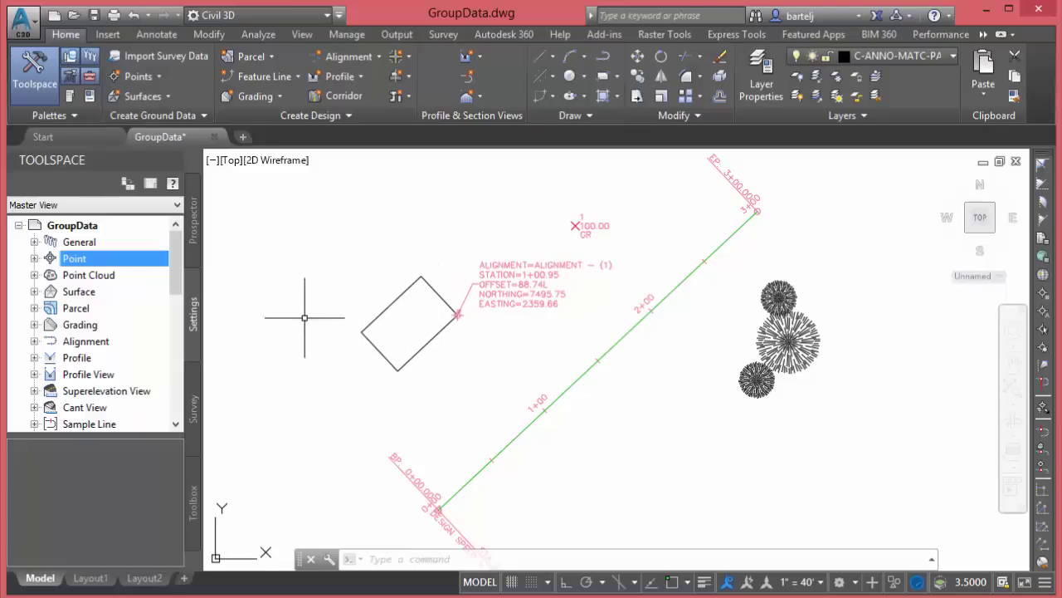
Start GROUP, naming it Tuesday with description 'My first named group'
mouse_move(467, 390)
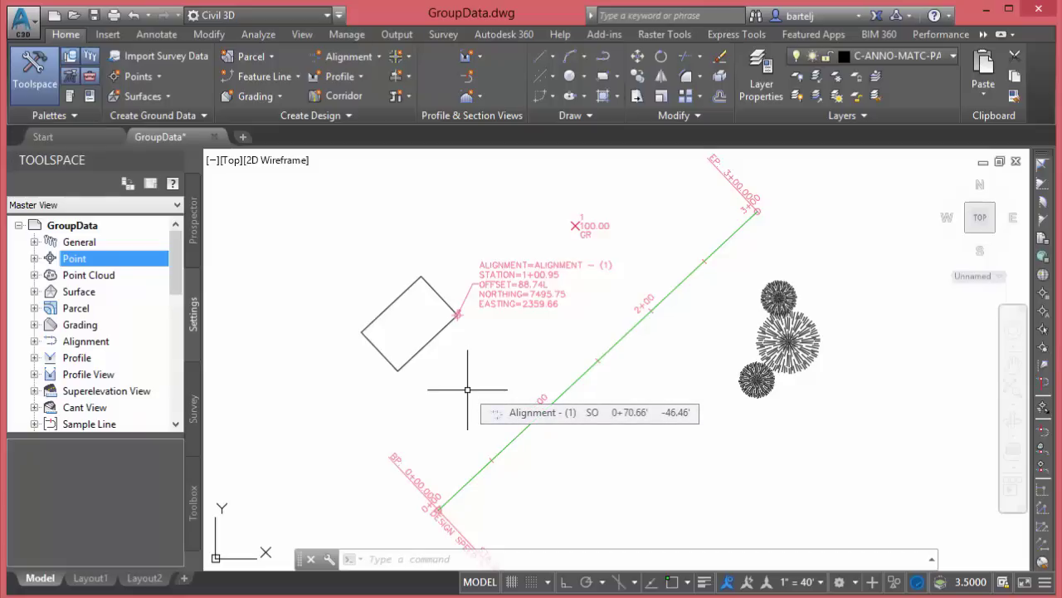
text(GR)
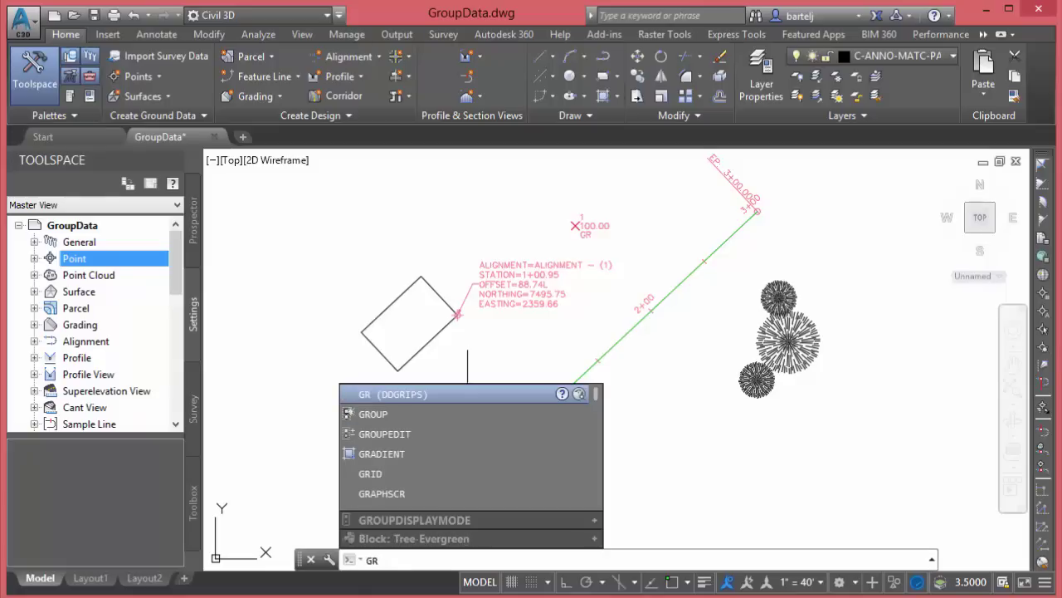
text(oup)
key(Return)
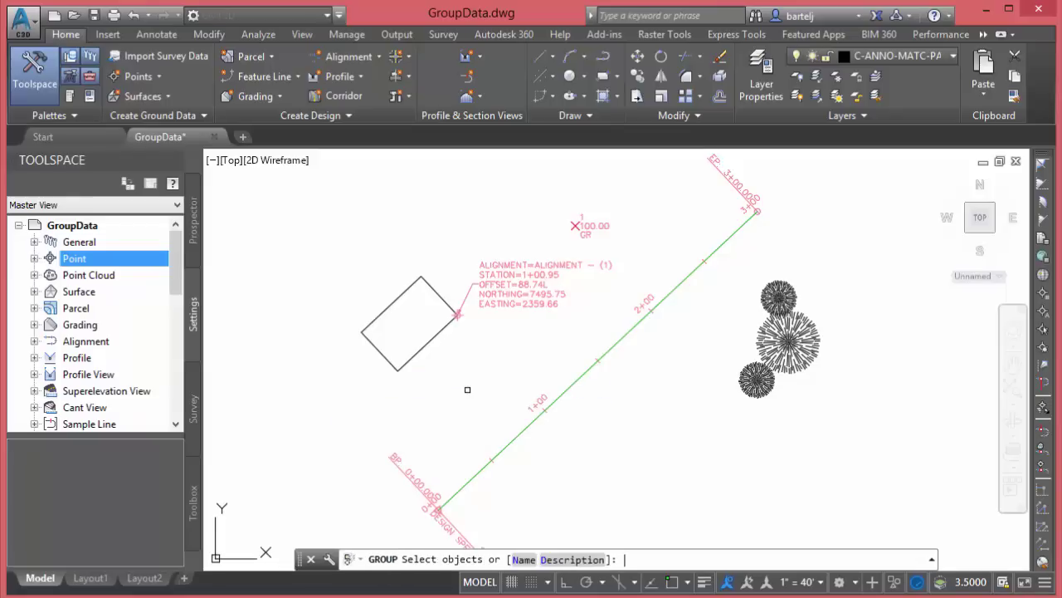
text(n)
key(Return)
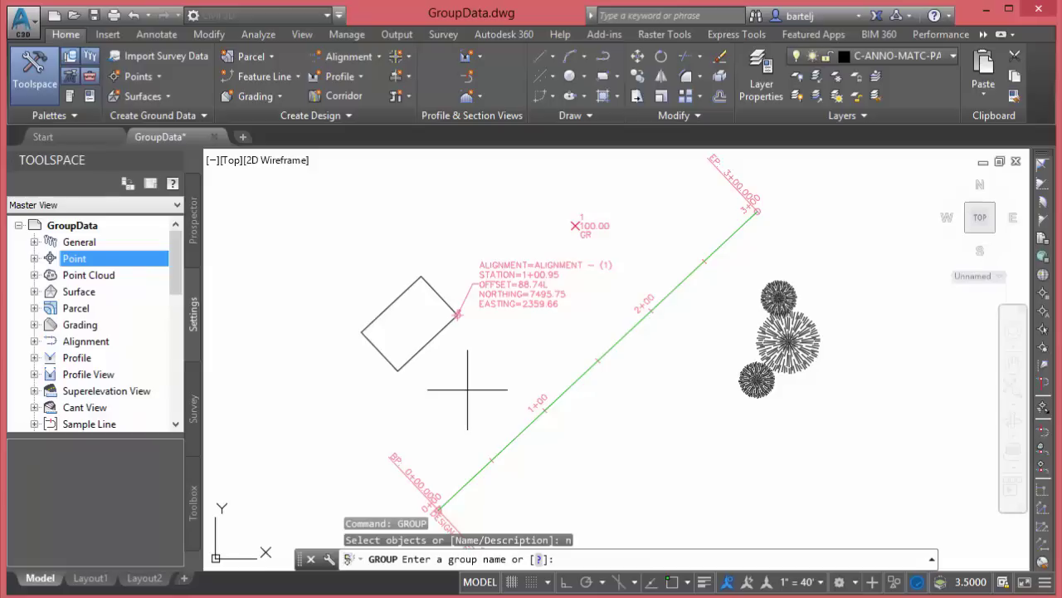
text(Tuesday)
key(Return)
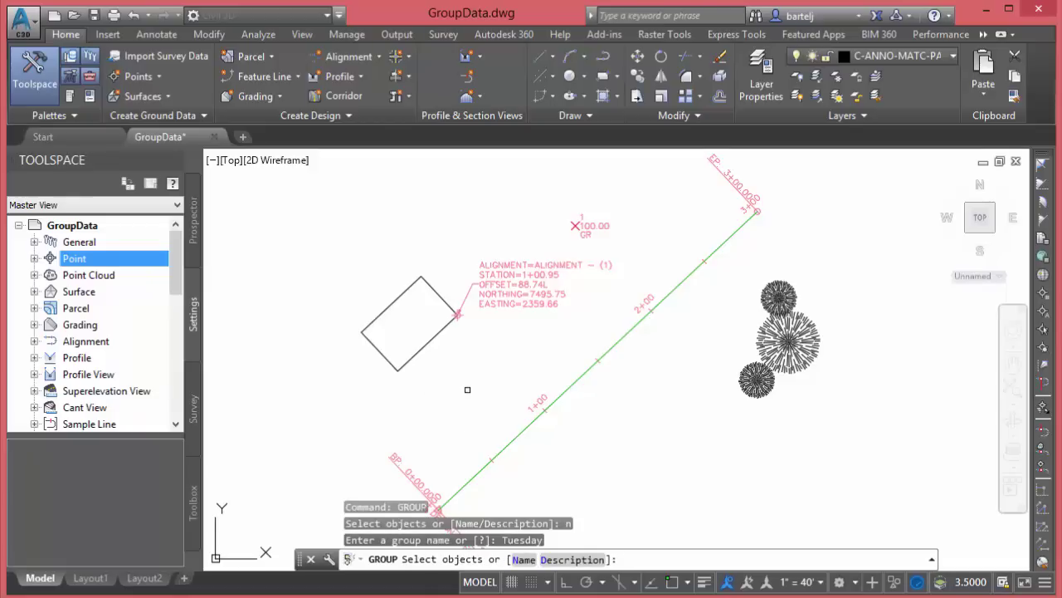
text(d)
key(Return)
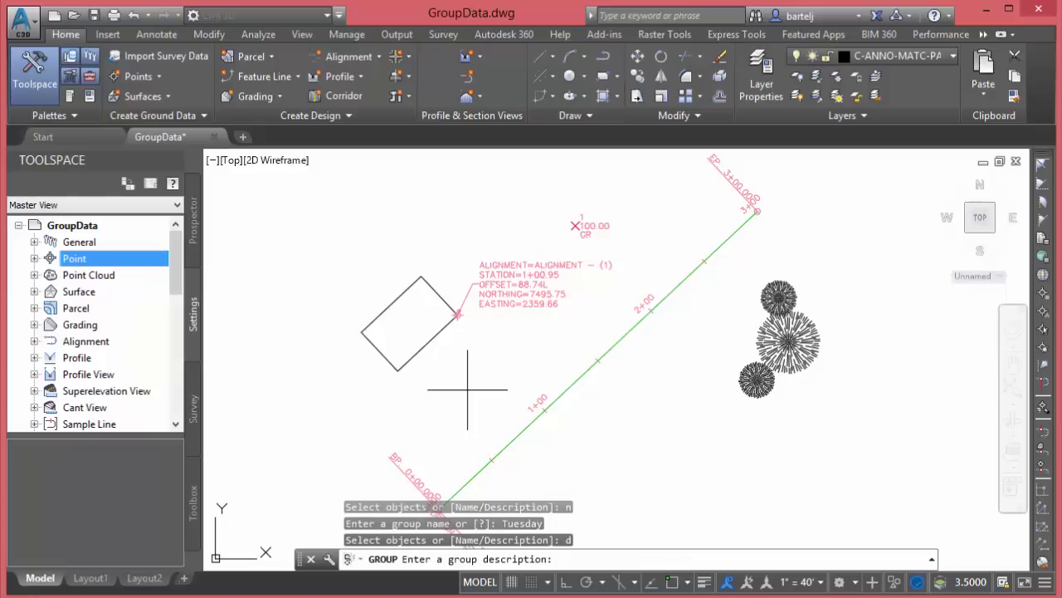
text(My first named group)
key(Return)
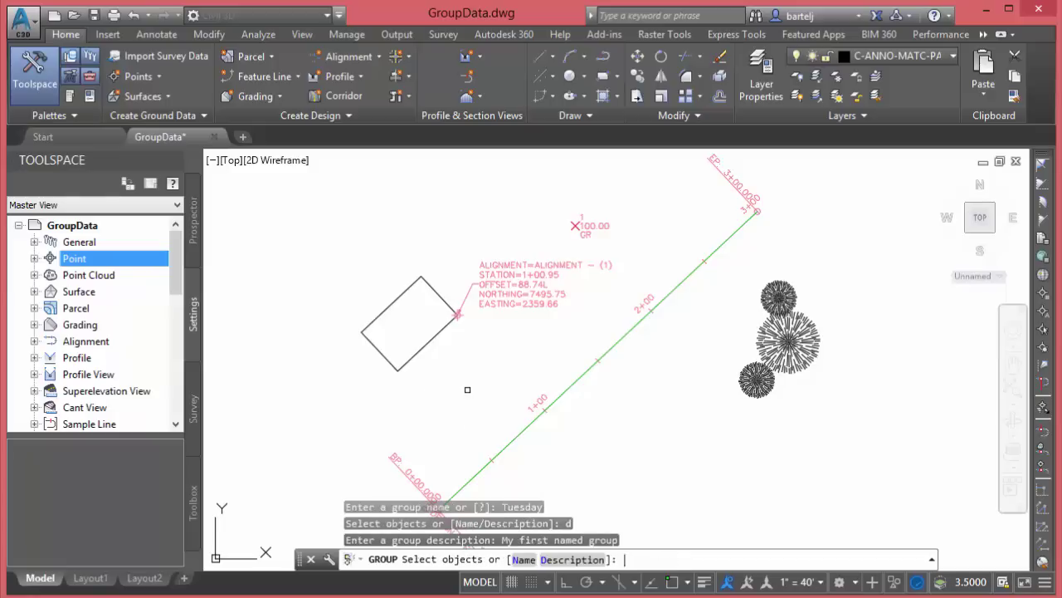
Select the rectangle and its point label as the TUESDAY group members
click(448, 307)
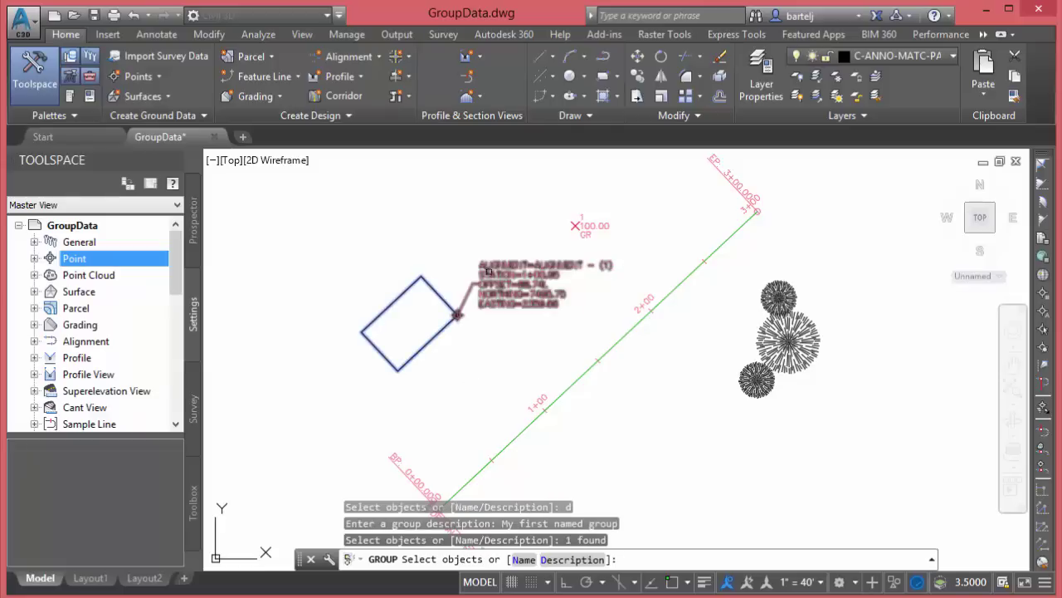
click(491, 272)
right_click(504, 334)
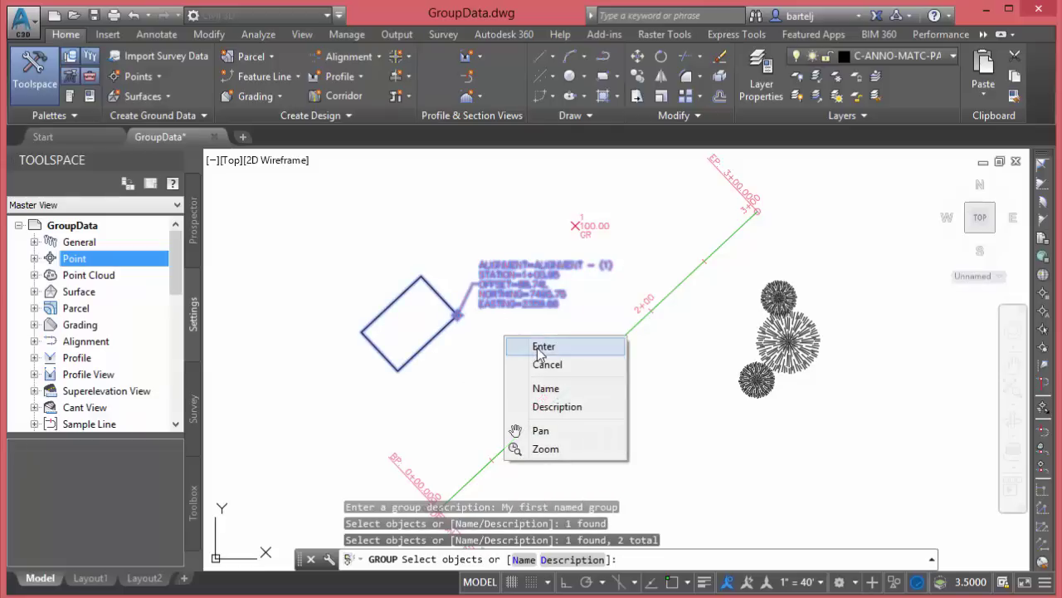
click(540, 347)
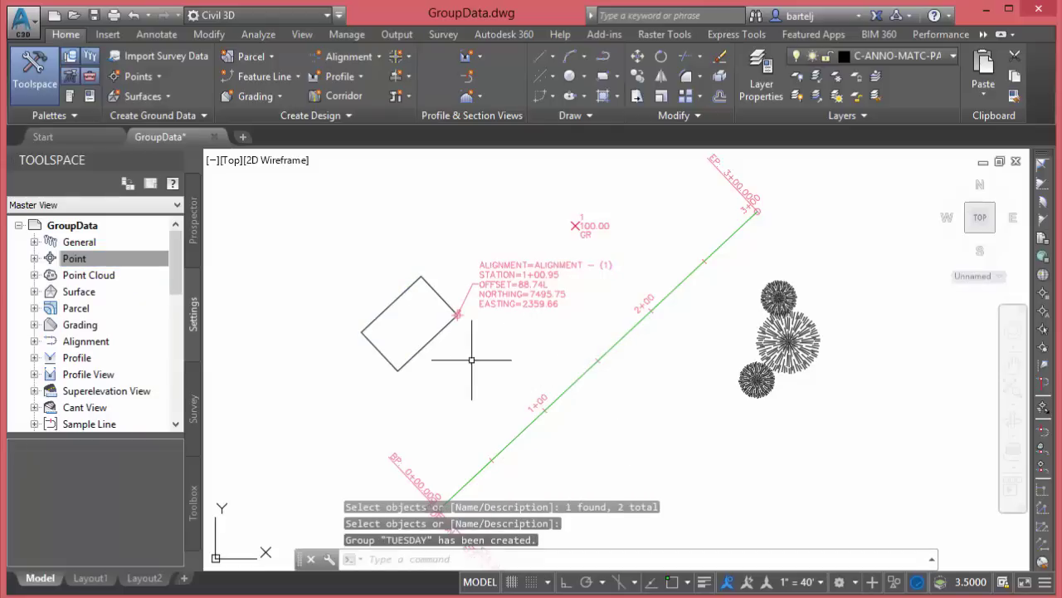
click(437, 335)
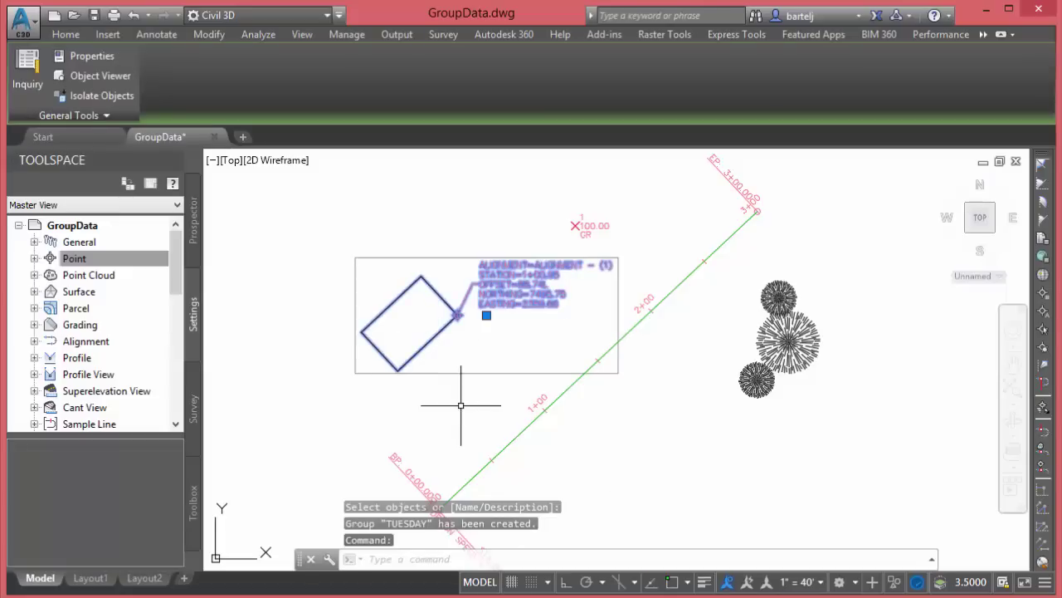
click(487, 315)
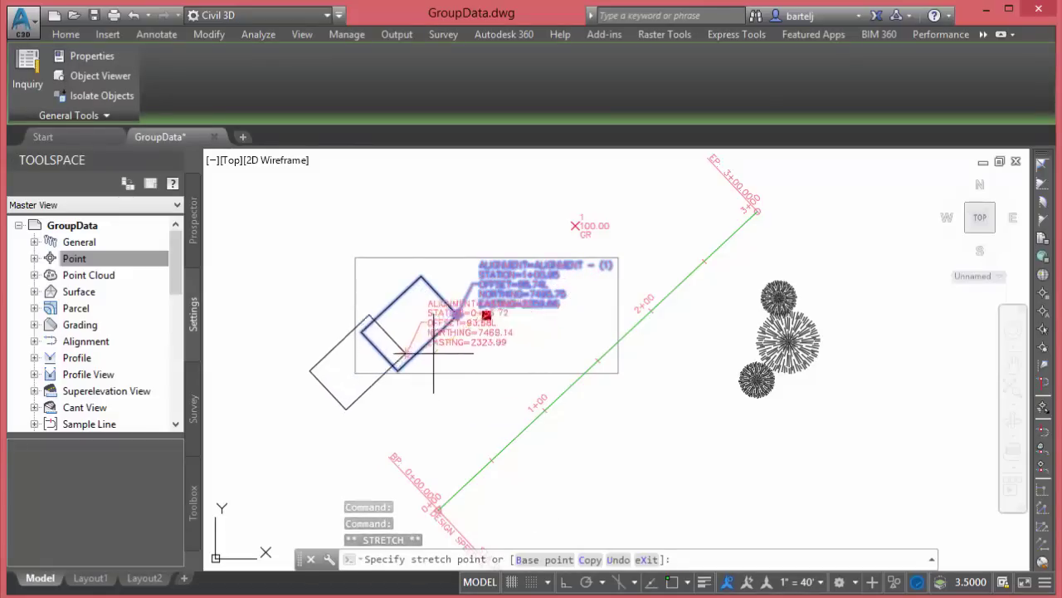
click(437, 309)
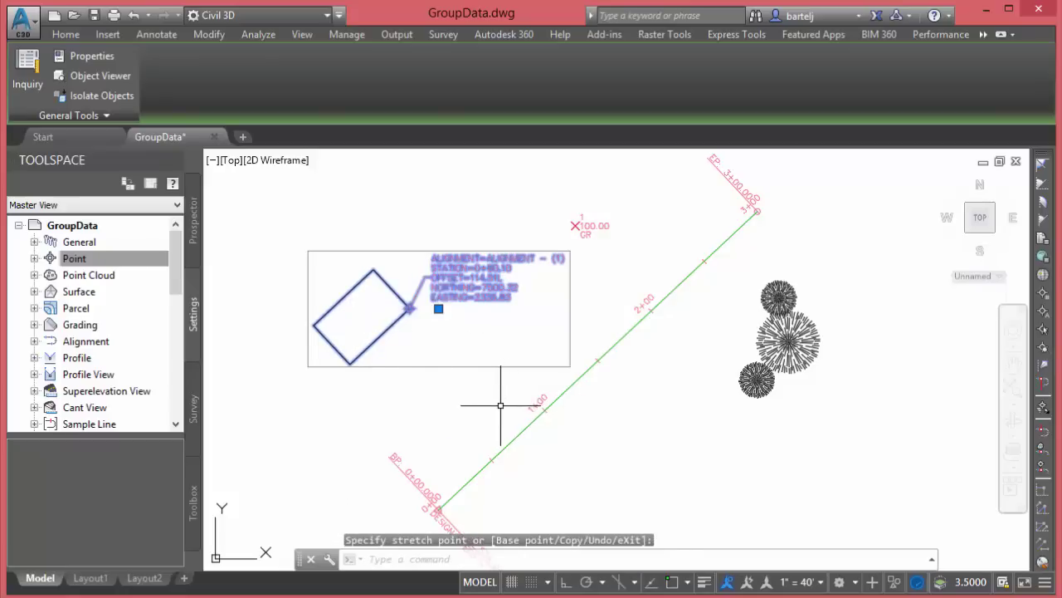
key(Escape)
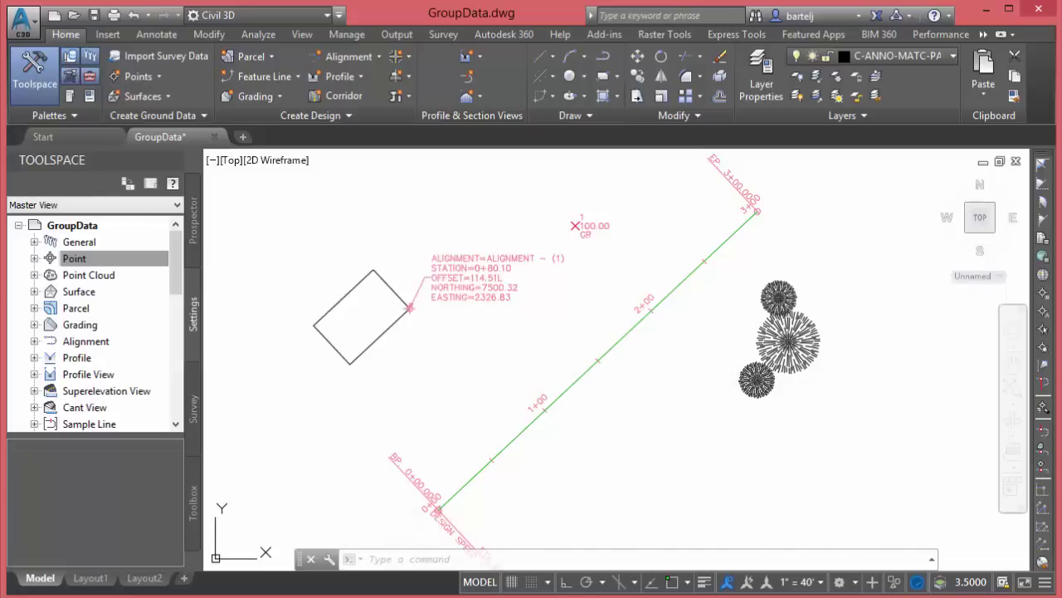
drag(308, 251, 570, 366)
click(438, 308)
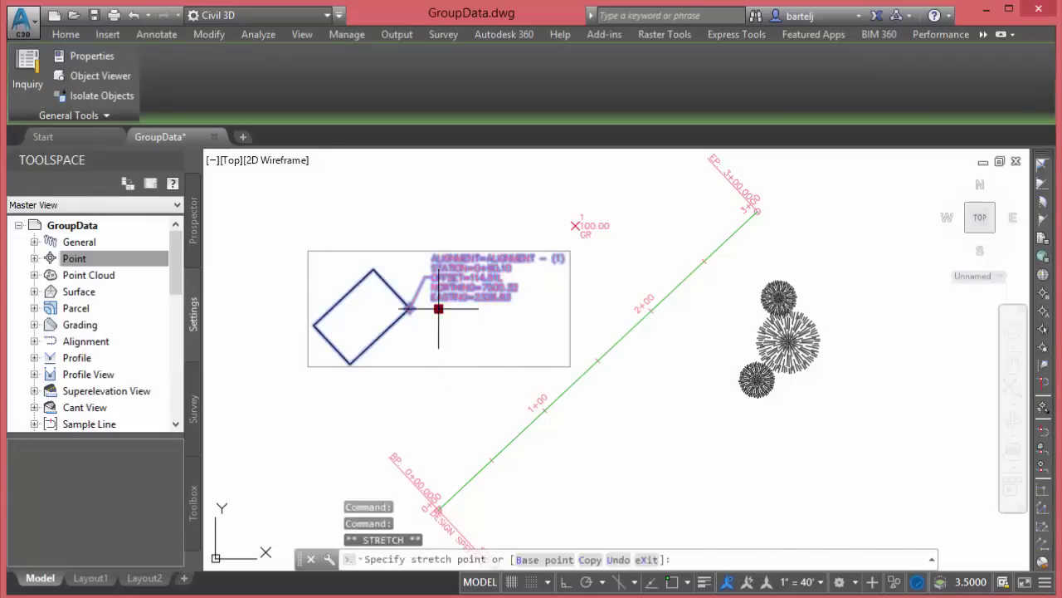
click(476, 317)
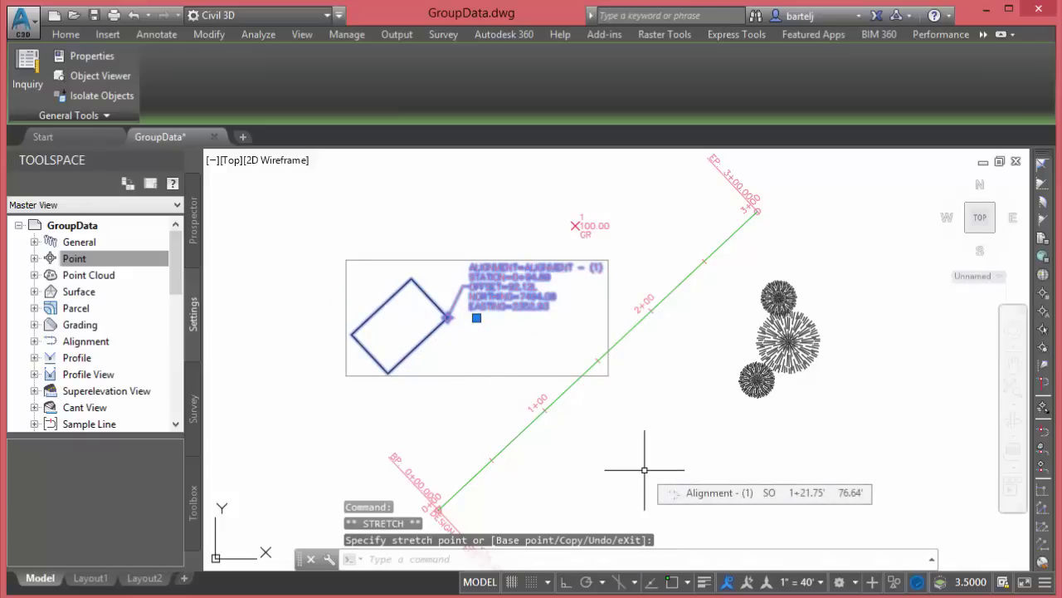
key(Escape)
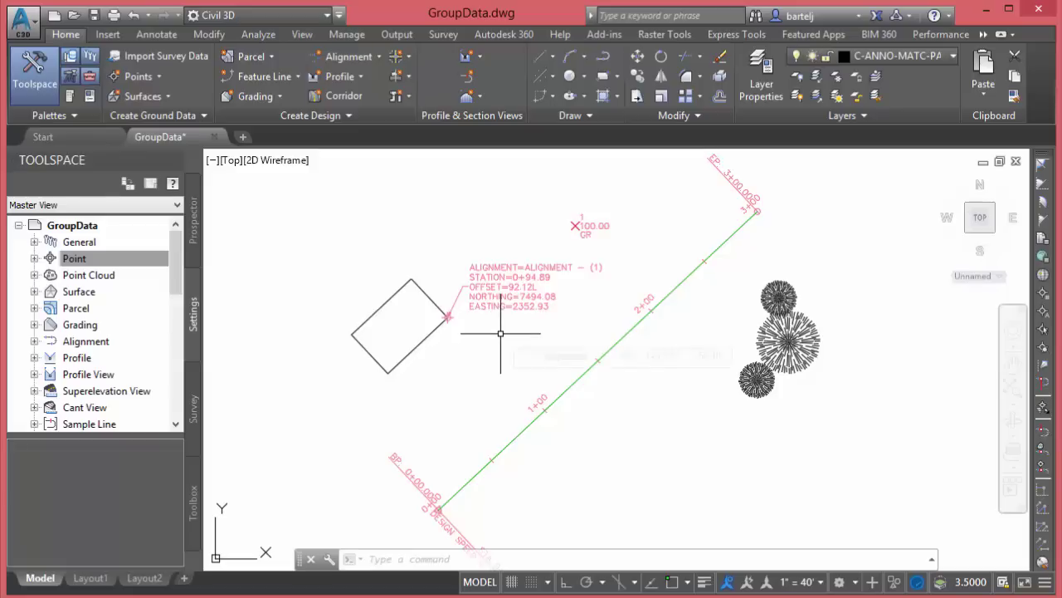
click(500, 290)
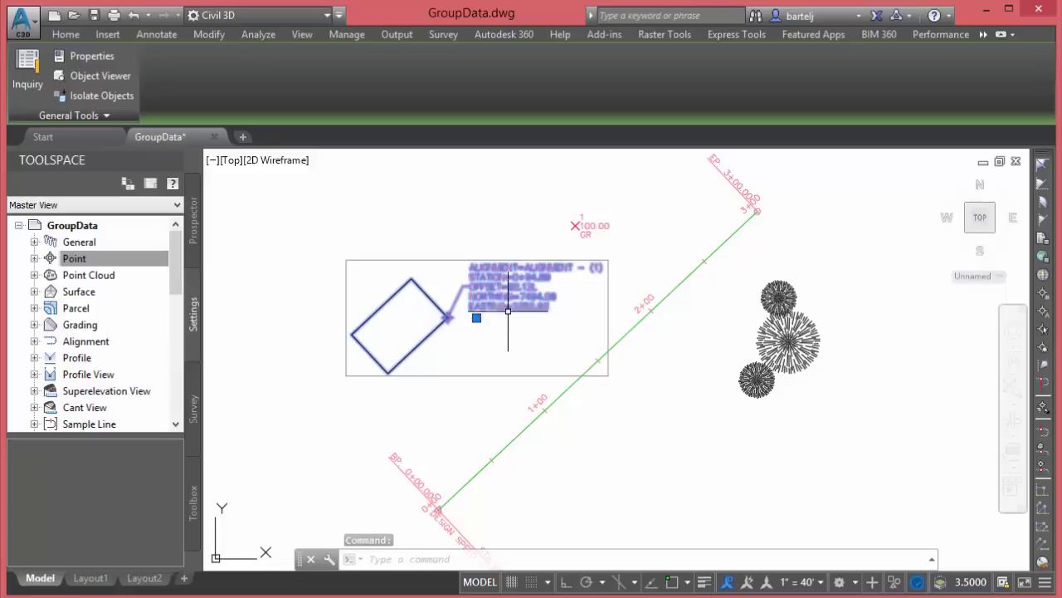
key(Escape)
key(Escape)
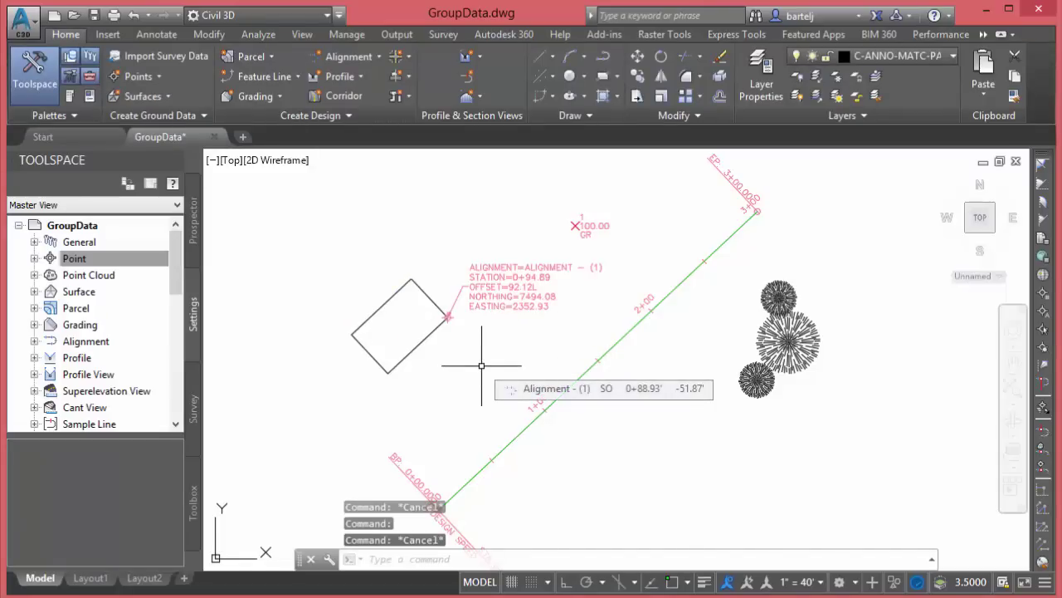
Set GROUPDISPLAYMODE to 0 and select the rectangle group to show member grips
text(groupd)
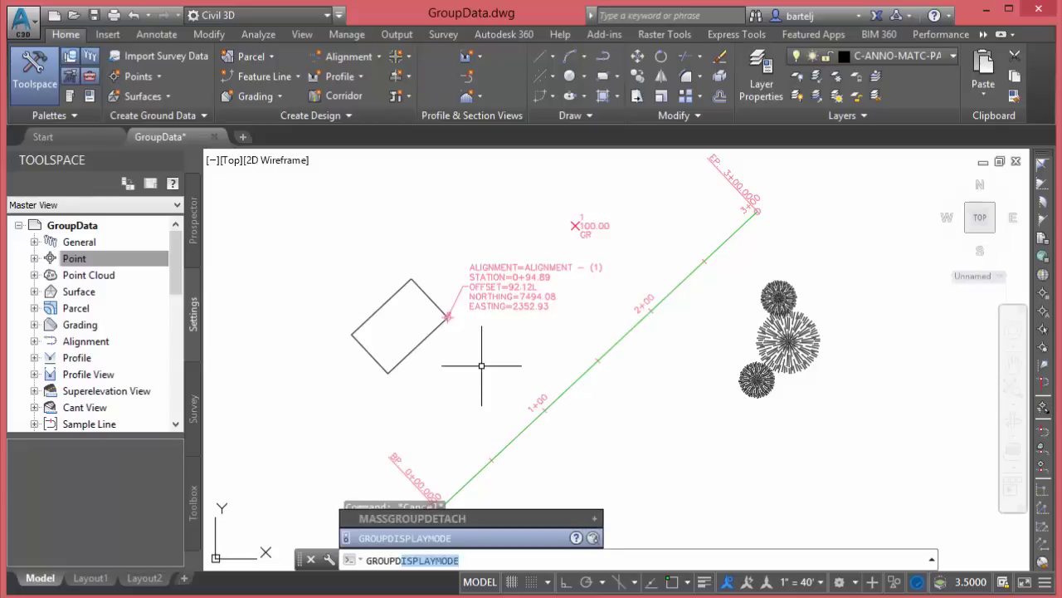
key(Return)
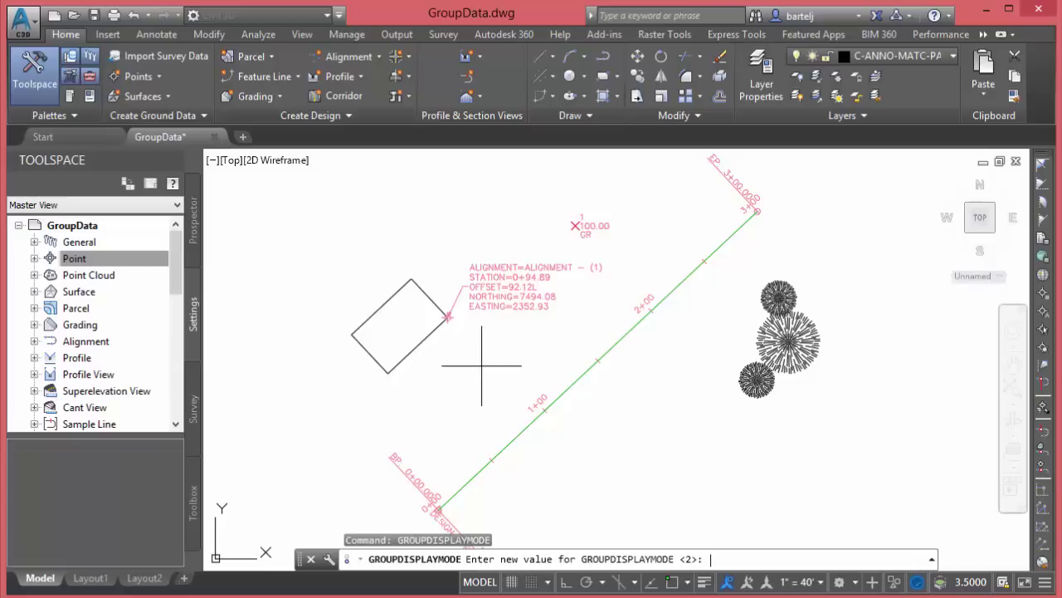
text(0)
key(Return)
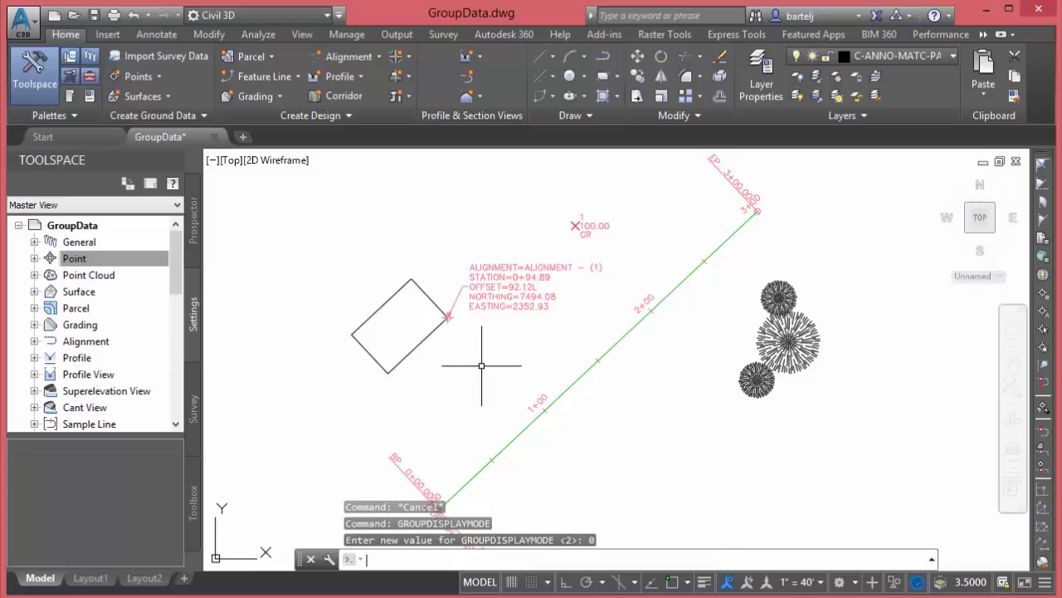
click(489, 286)
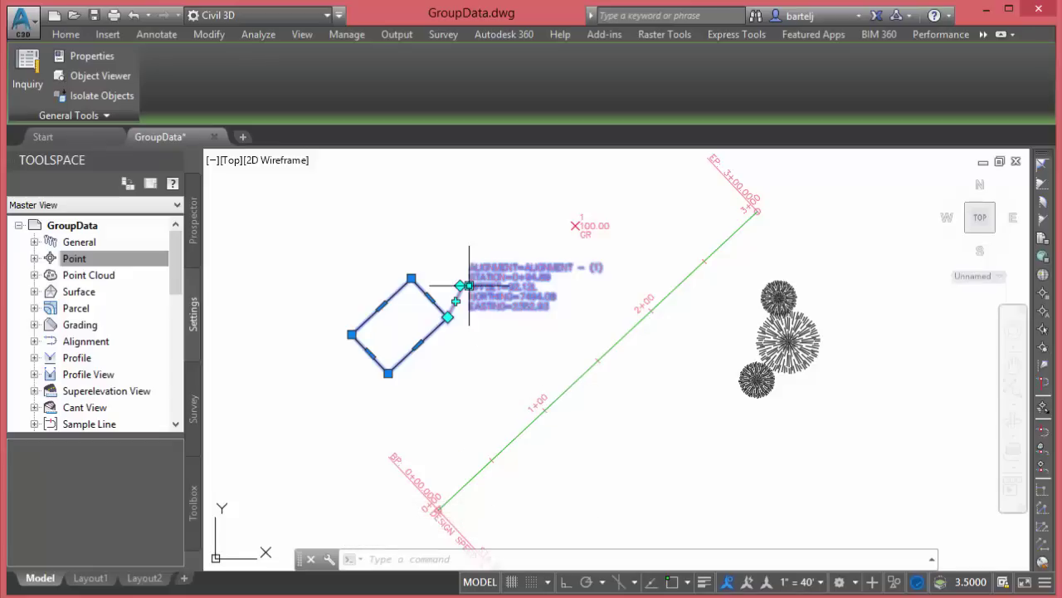
Move the alignment label up beside point 1 and reshape its leader
mouse_move(469, 285)
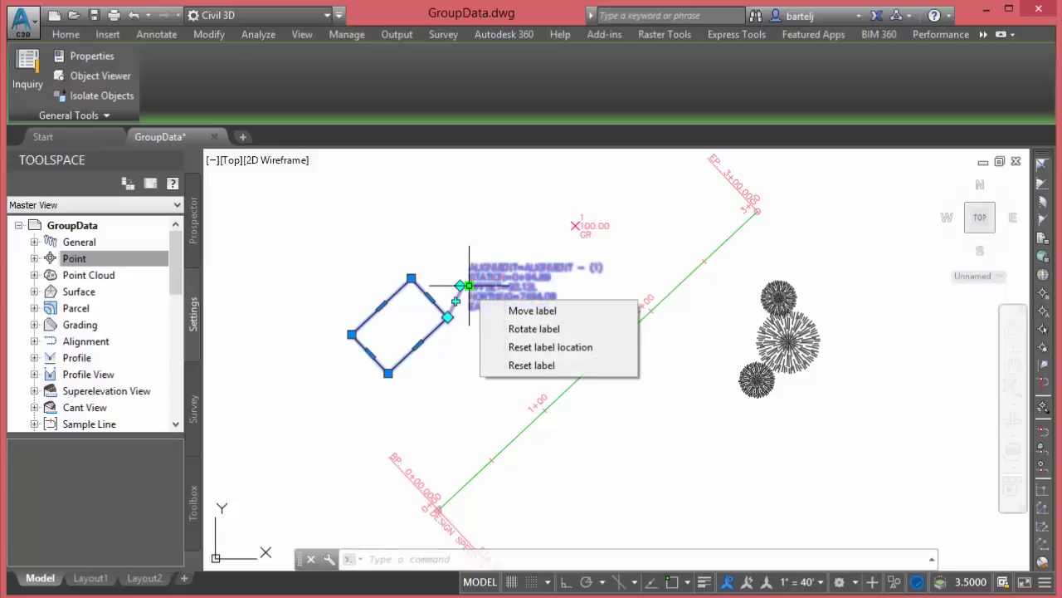
click(512, 312)
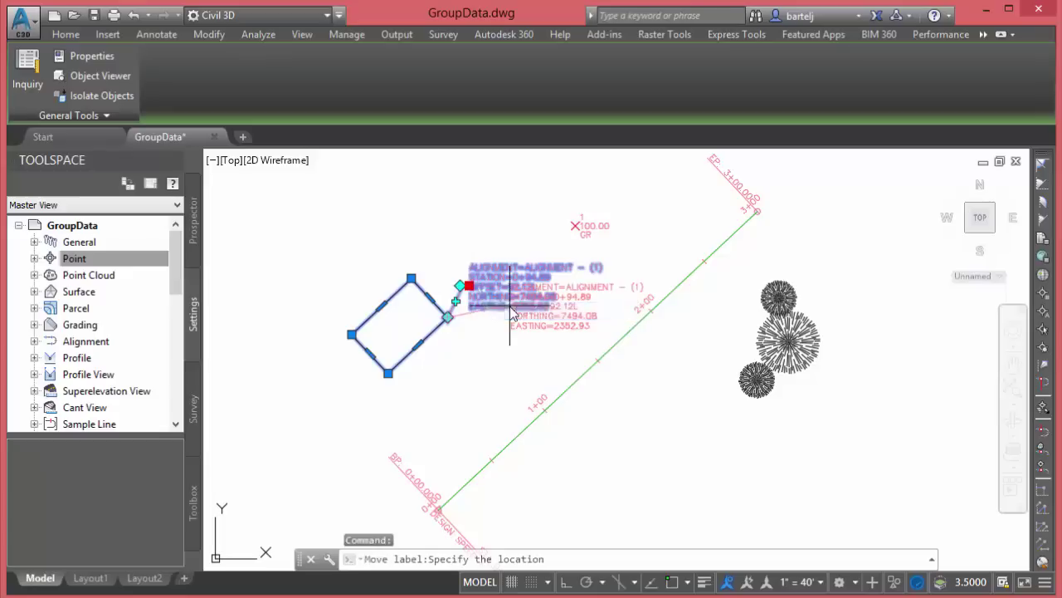
click(465, 251)
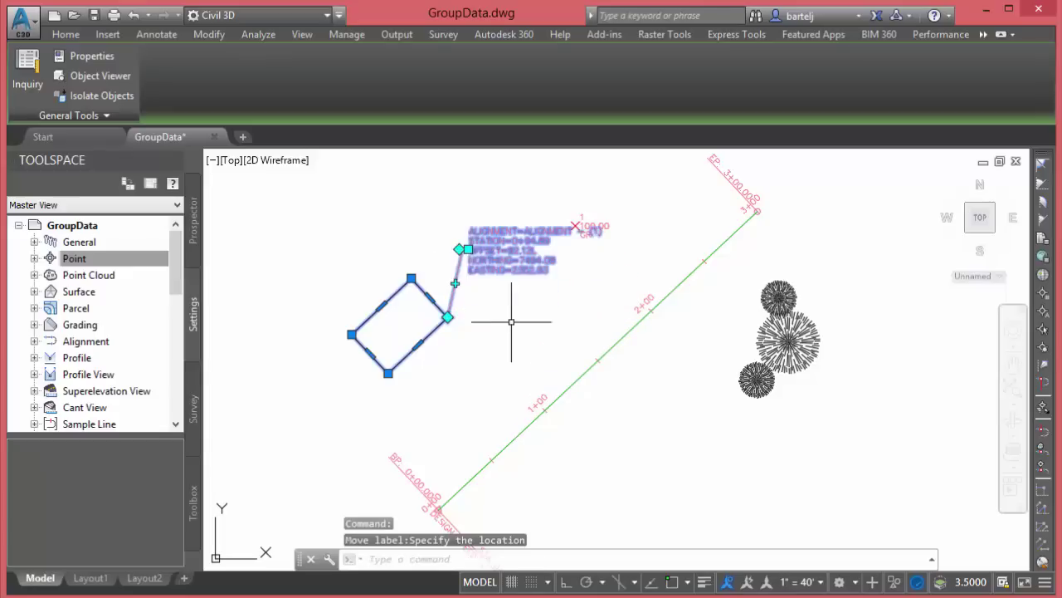
click(455, 283)
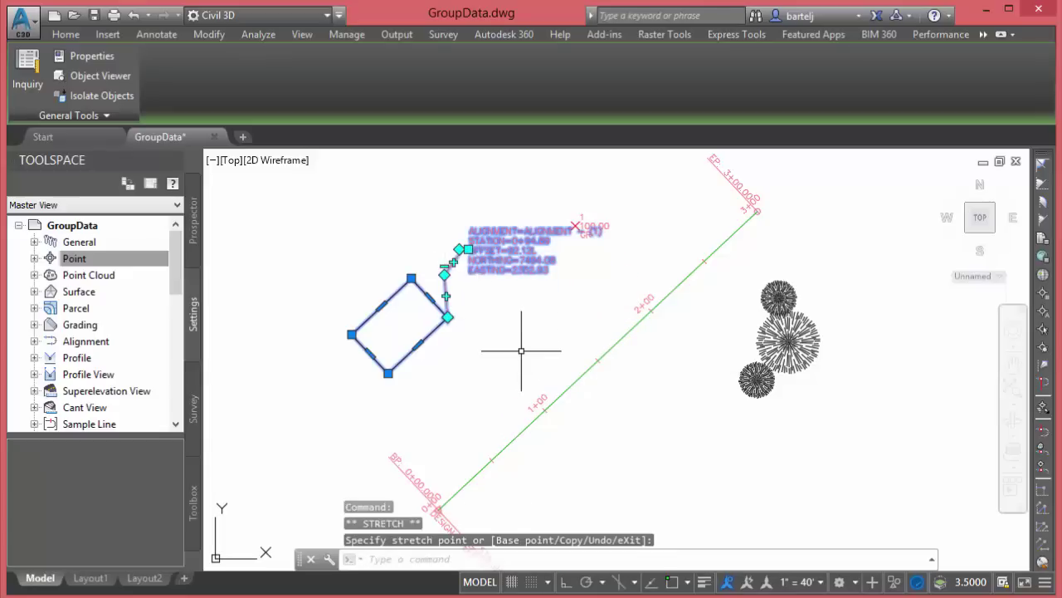
Stretch the rectangle's left corner outward and shift the large tree lower right
click(352, 334)
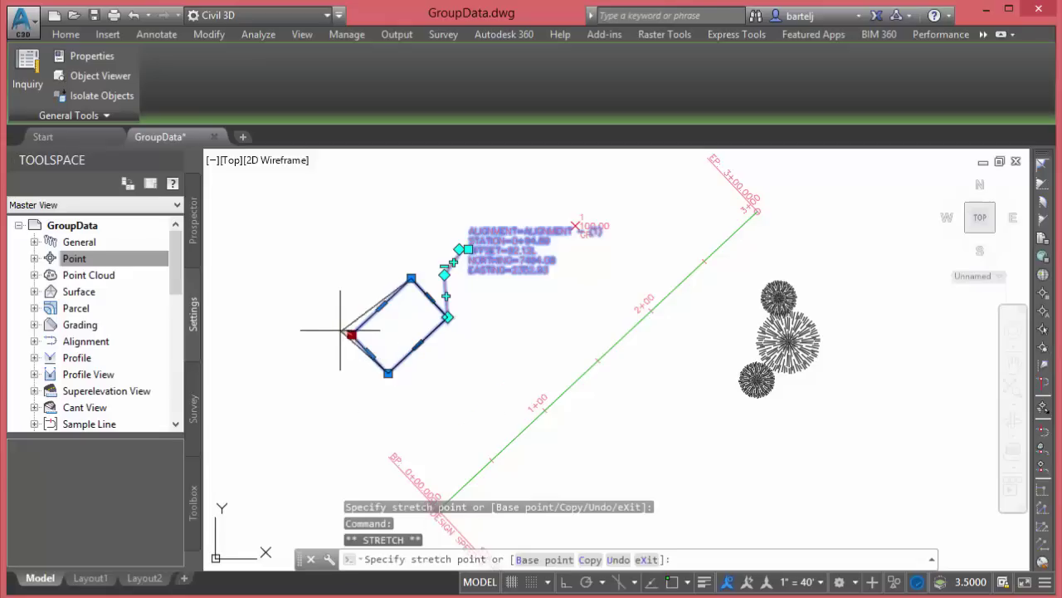
click(325, 324)
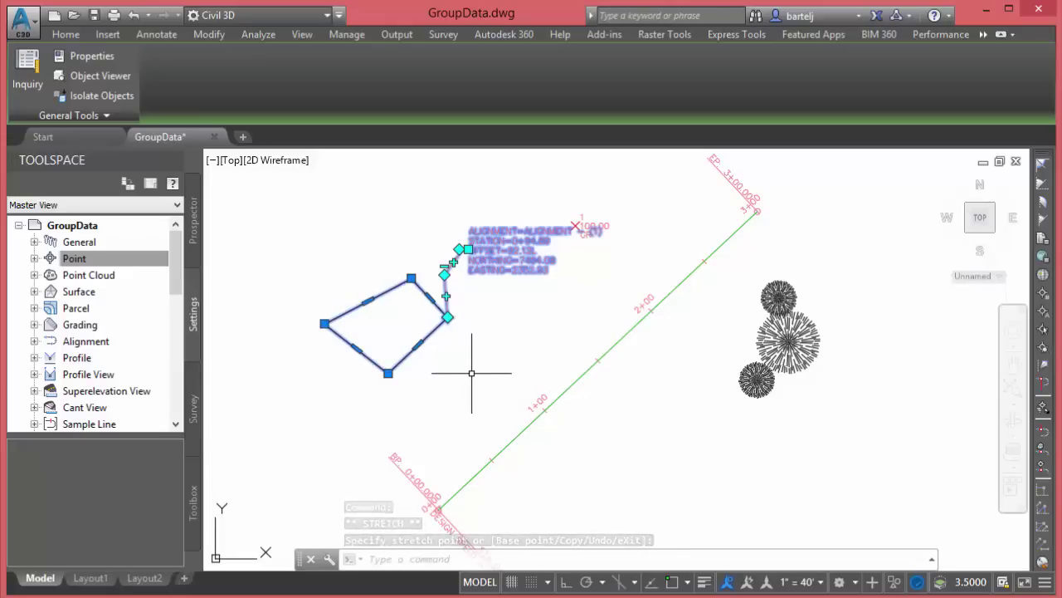
click(811, 332)
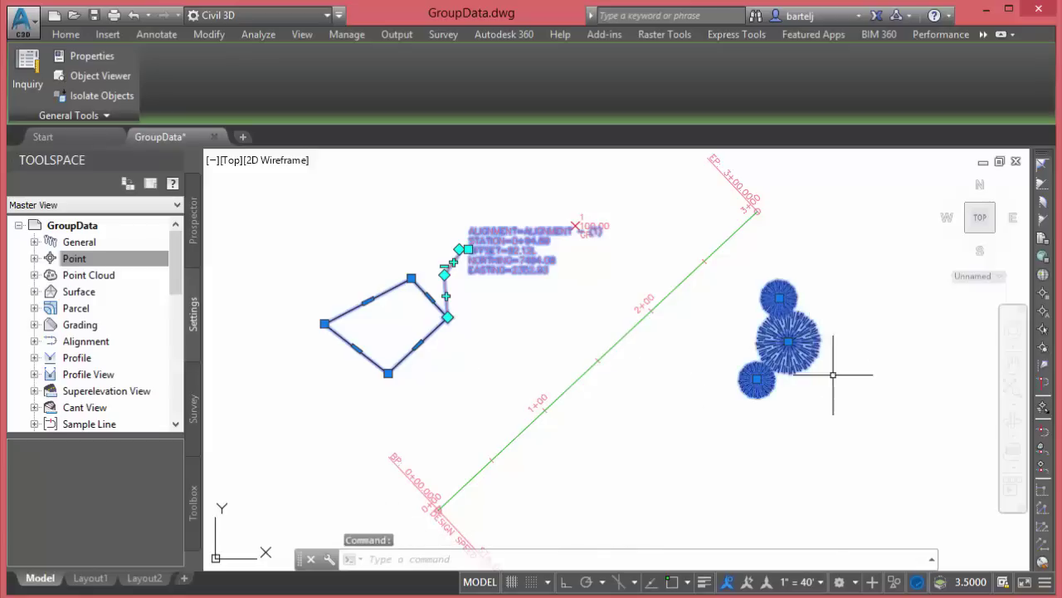
click(789, 341)
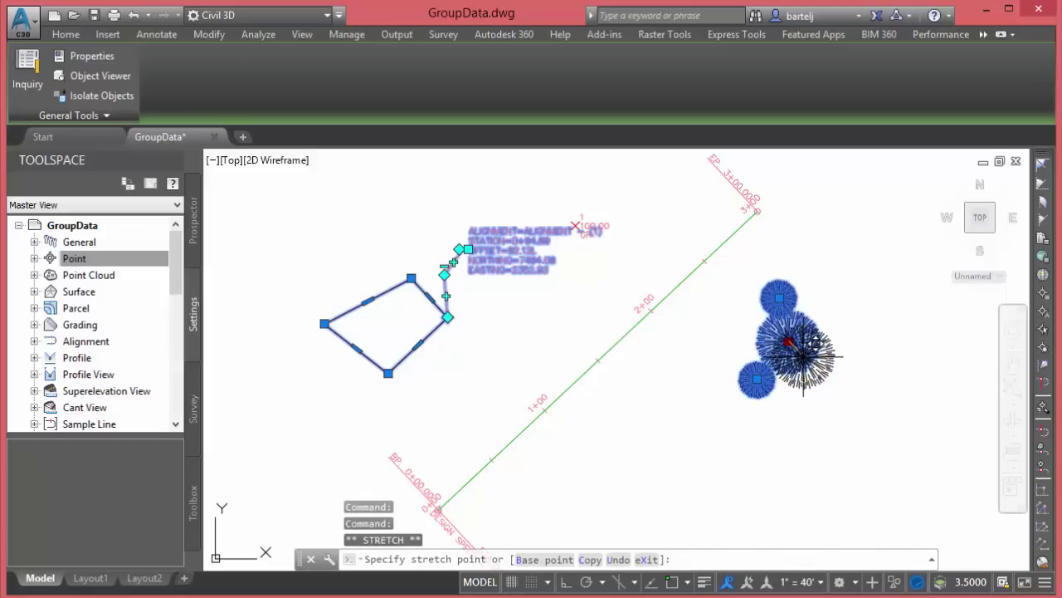
click(802, 356)
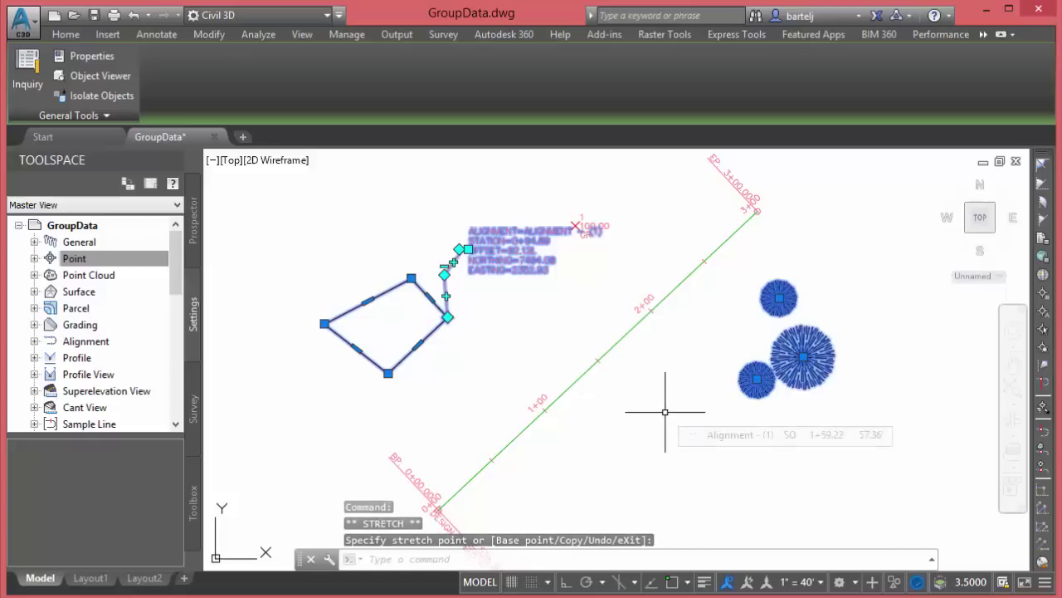
key(Escape)
Set GROUPDISPLAYMODE back to 2 for single group grips
mouse_move(631, 412)
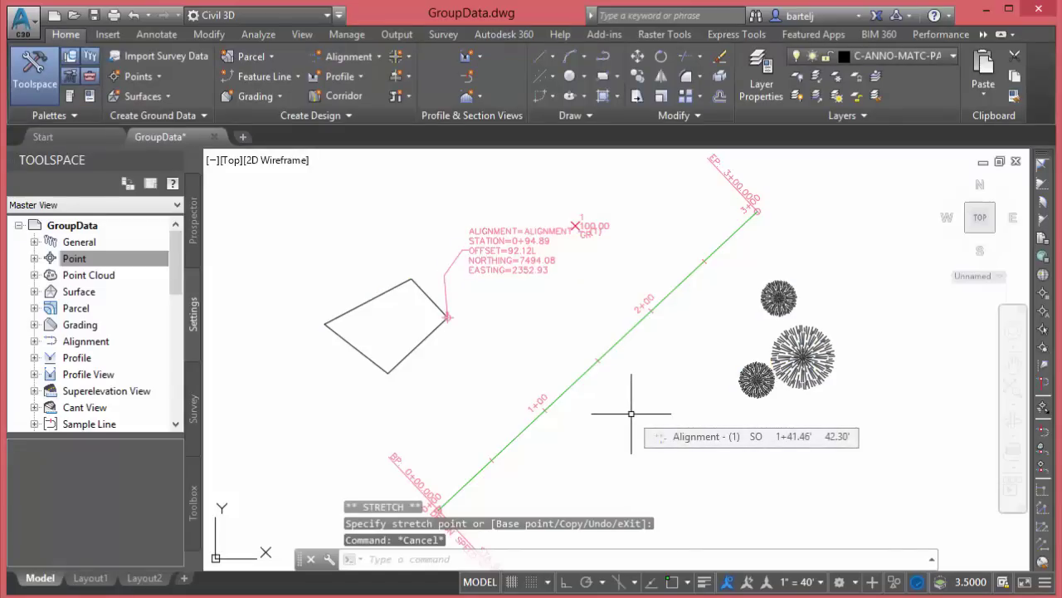
text(GROUPDISPLAYMODE)
key(Return)
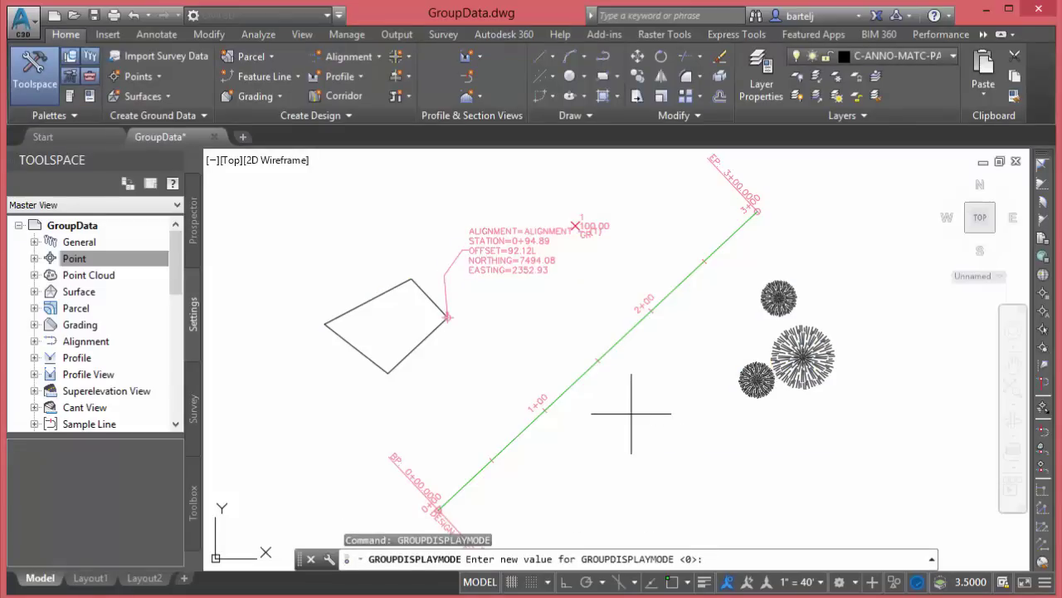
text(2)
key(Return)
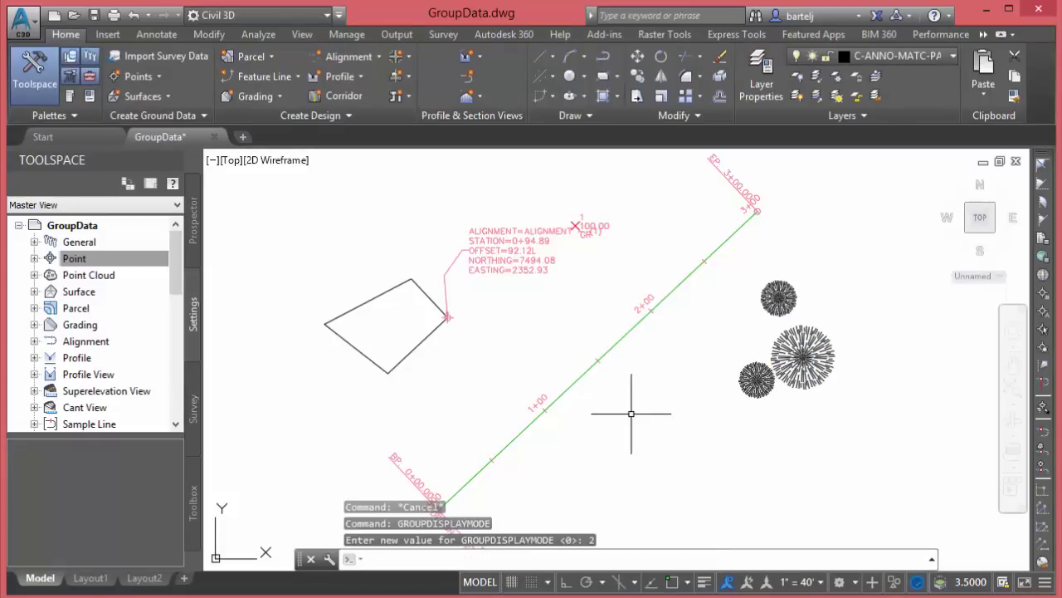
Move the tree group down-left and the rectangle-with-label group lower as whole units
click(434, 332)
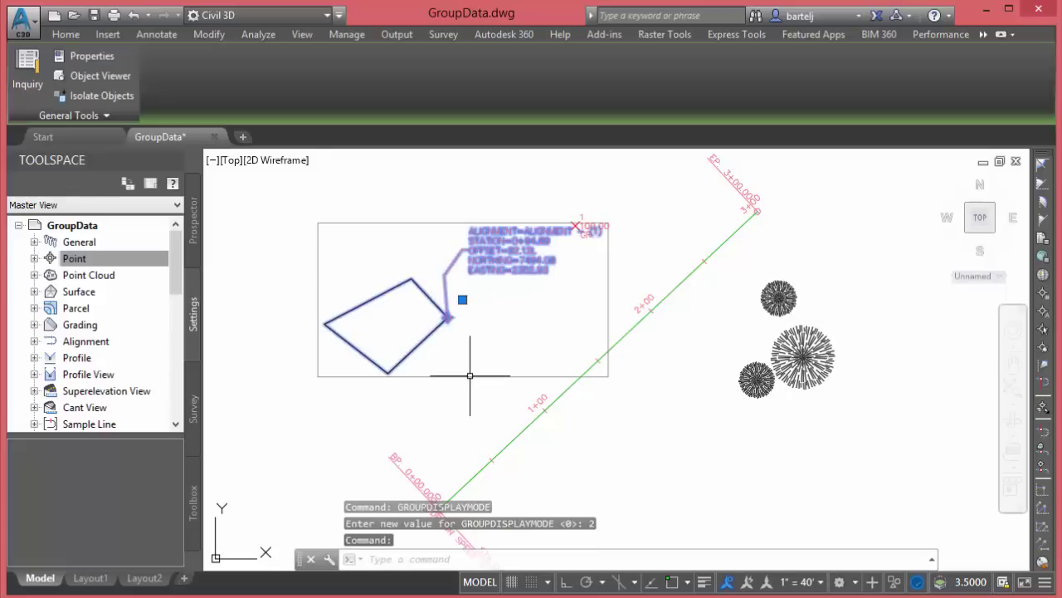
click(795, 330)
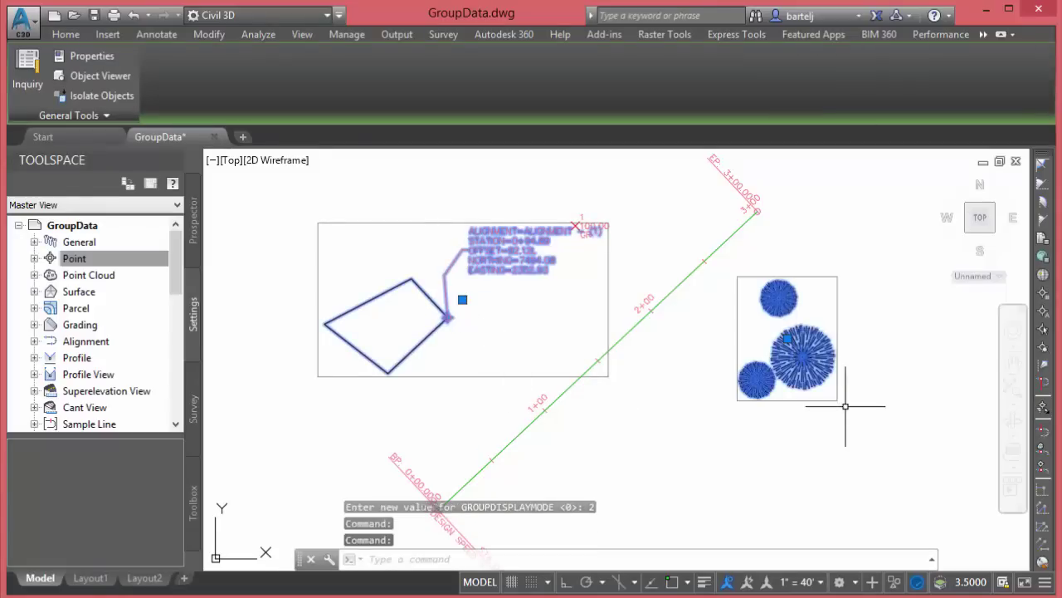
click(788, 339)
click(767, 353)
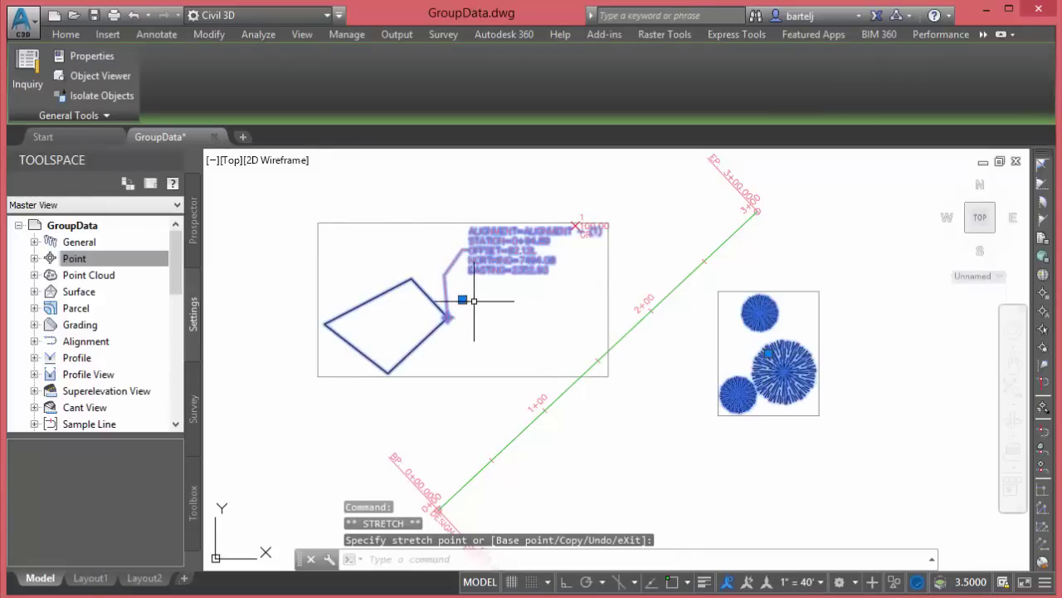
click(460, 340)
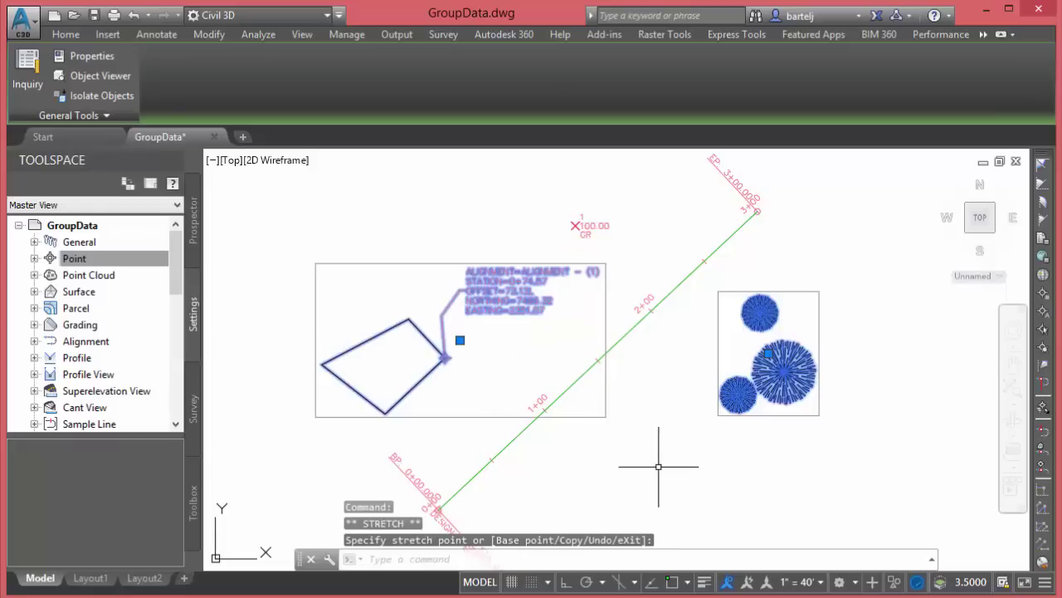
key(Escape)
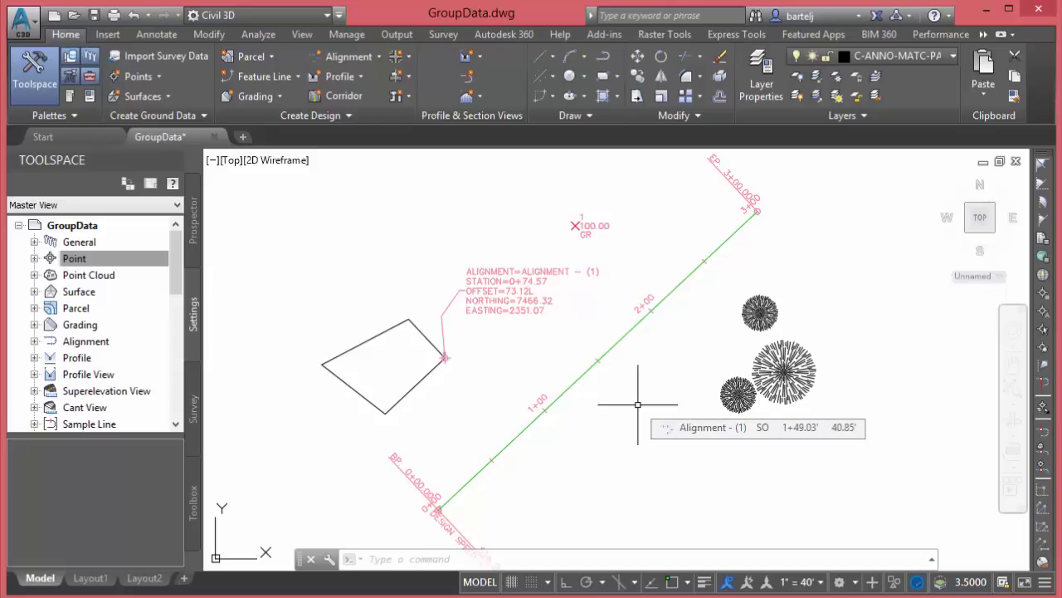
Open Object Grouping via CLASSICGROUP and highlight the TUESDAY group's members
text(l)
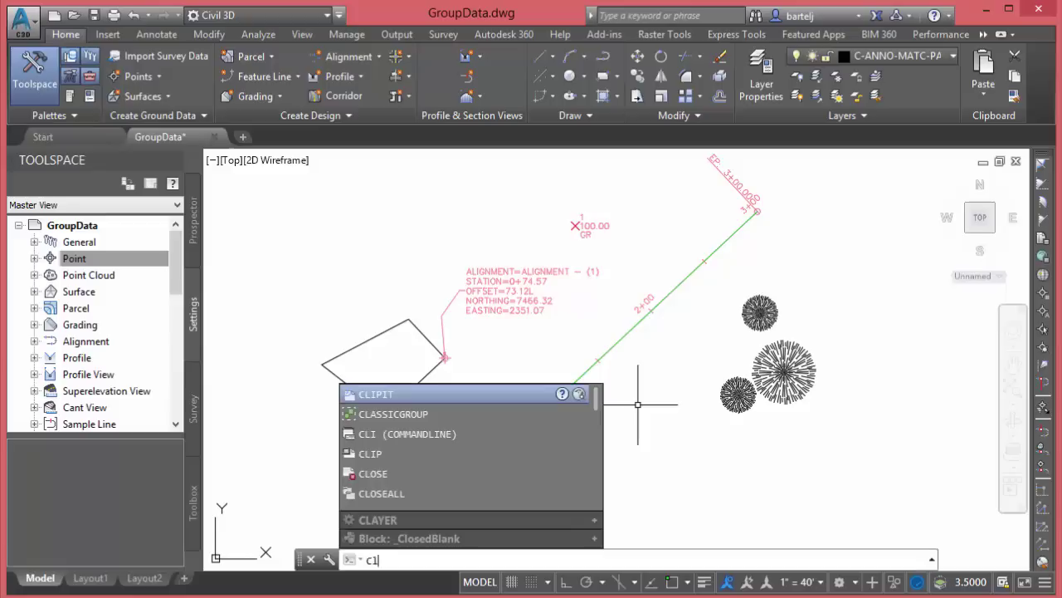
text(assicg)
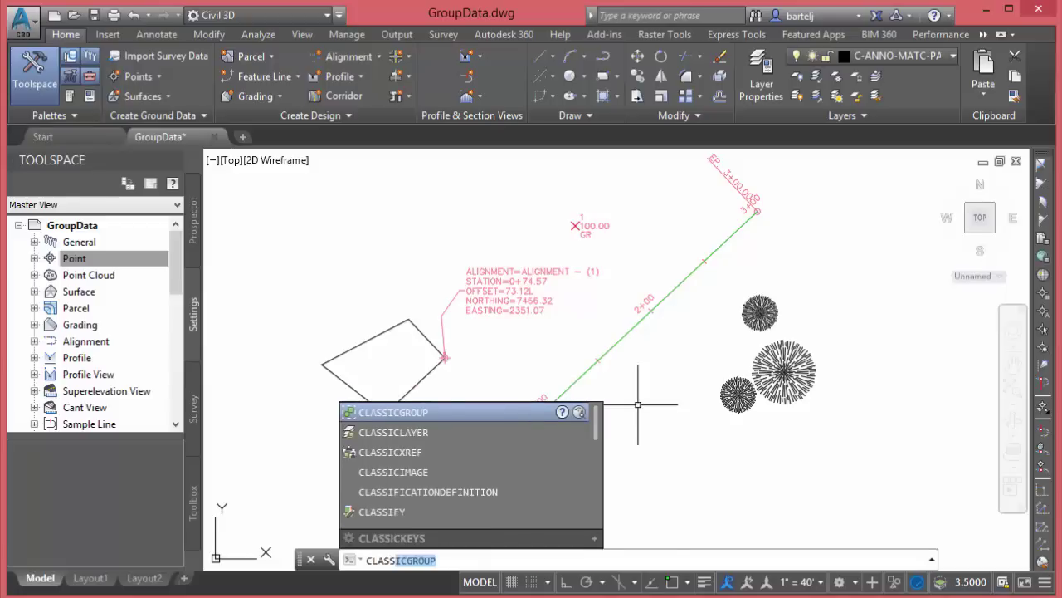
text(r)
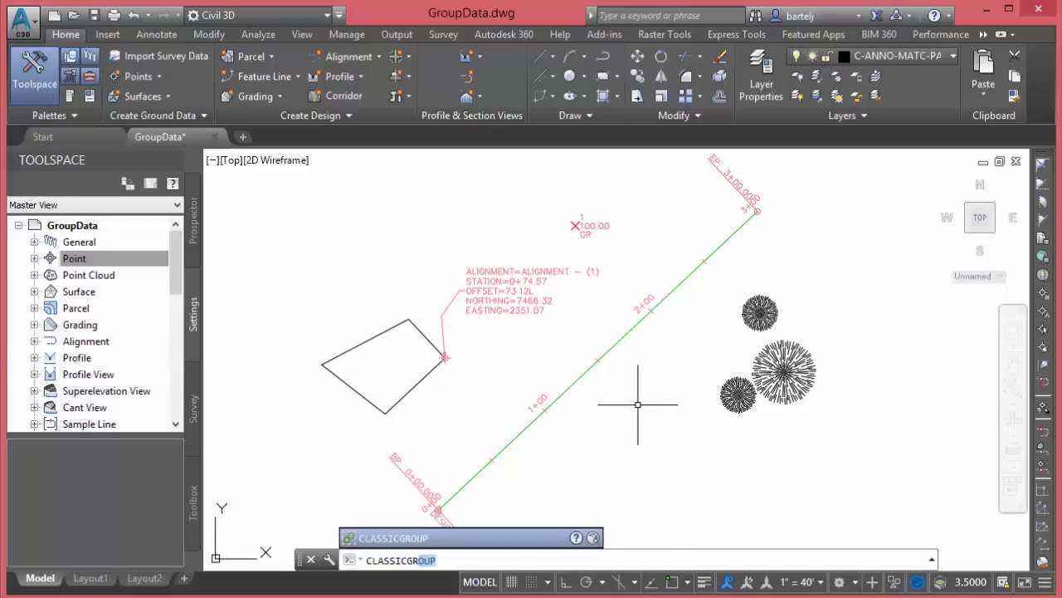
key(Return)
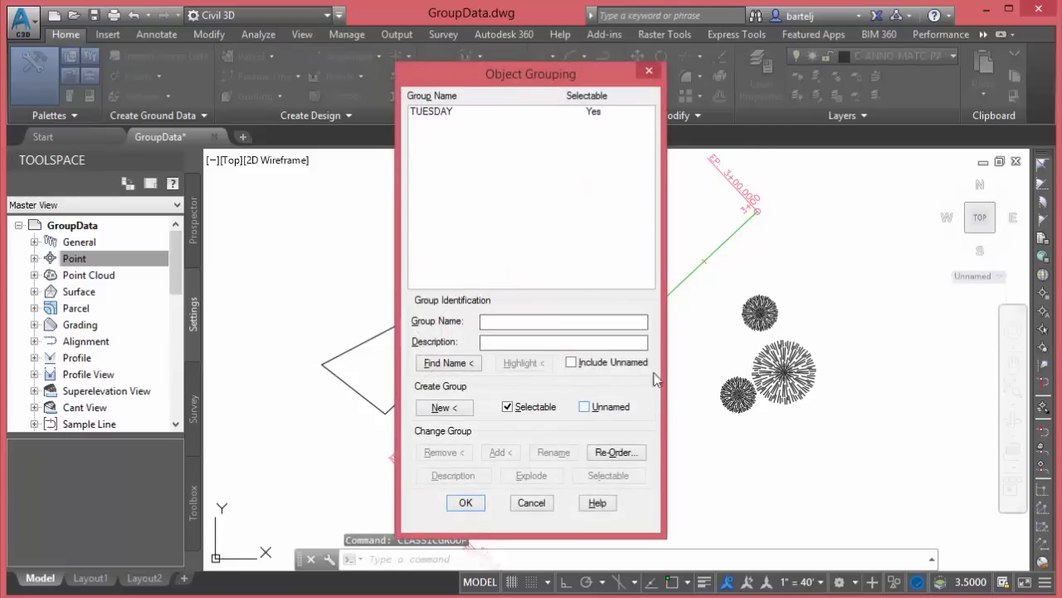
mouse_move(553, 71)
mouse_down()
mouse_move(798, 84)
mouse_move(830, 74)
mouse_move(158, 59)
mouse_up()
click(82, 96)
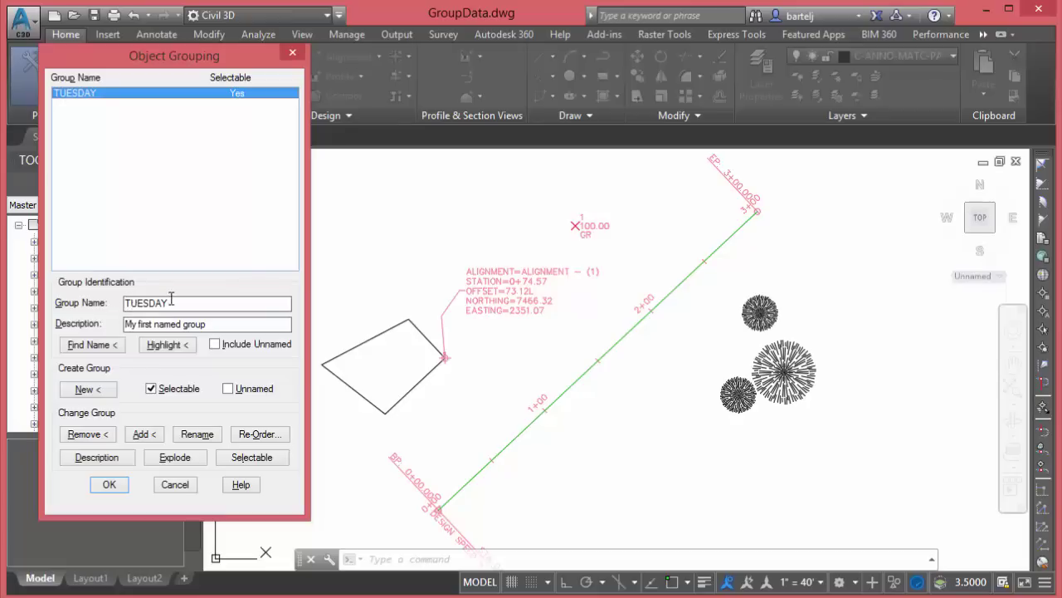
click(169, 350)
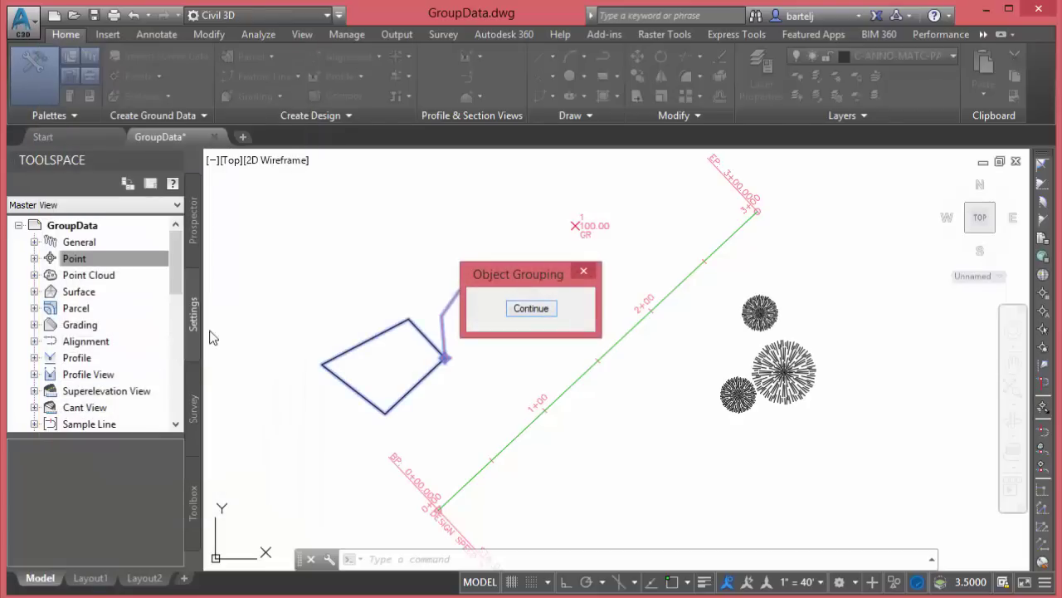
drag(496, 277, 336, 207)
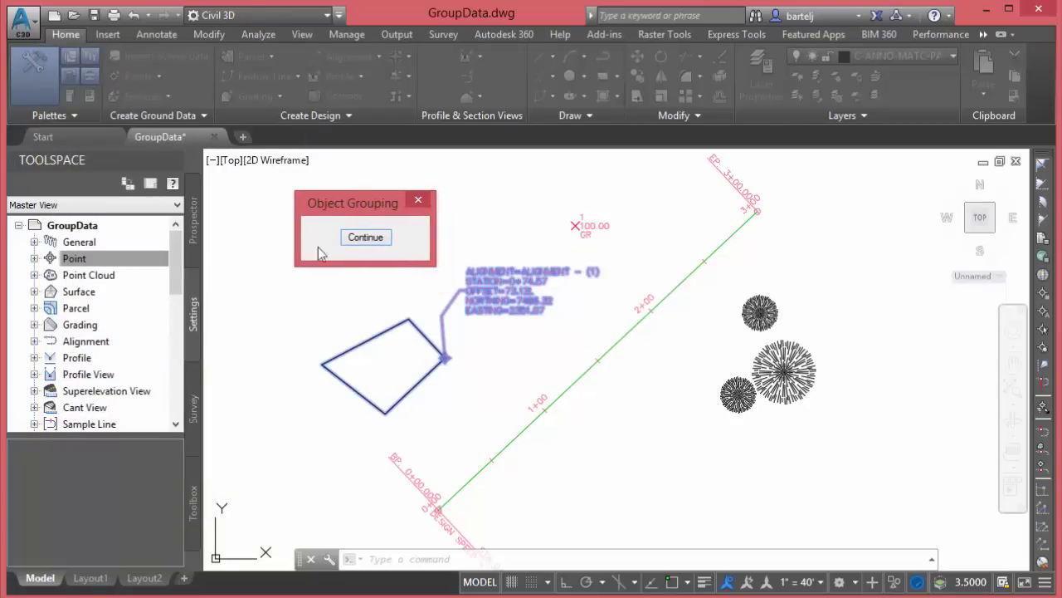
click(365, 238)
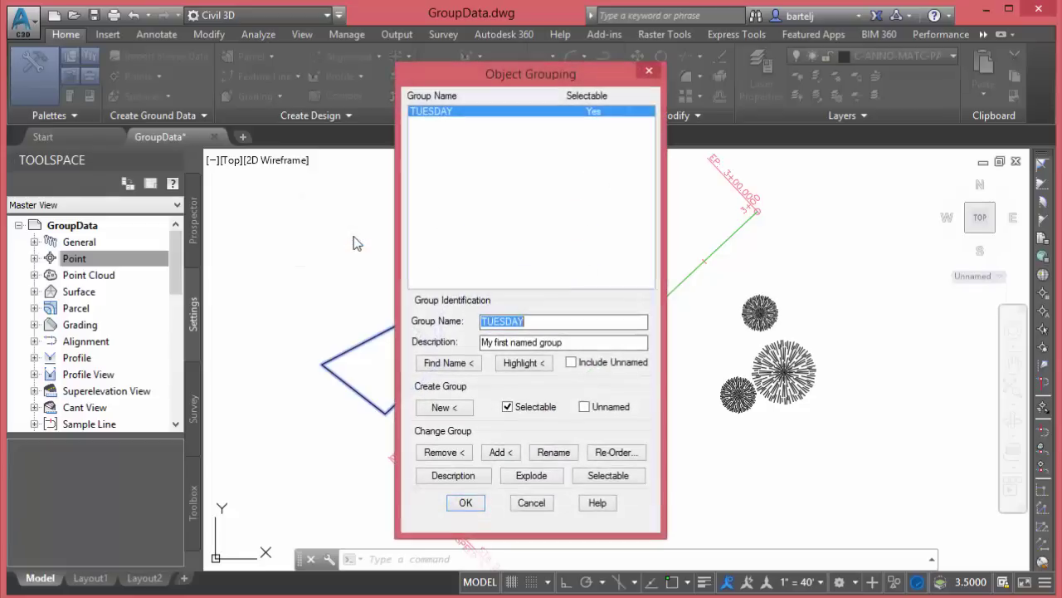
drag(503, 71, 148, 64)
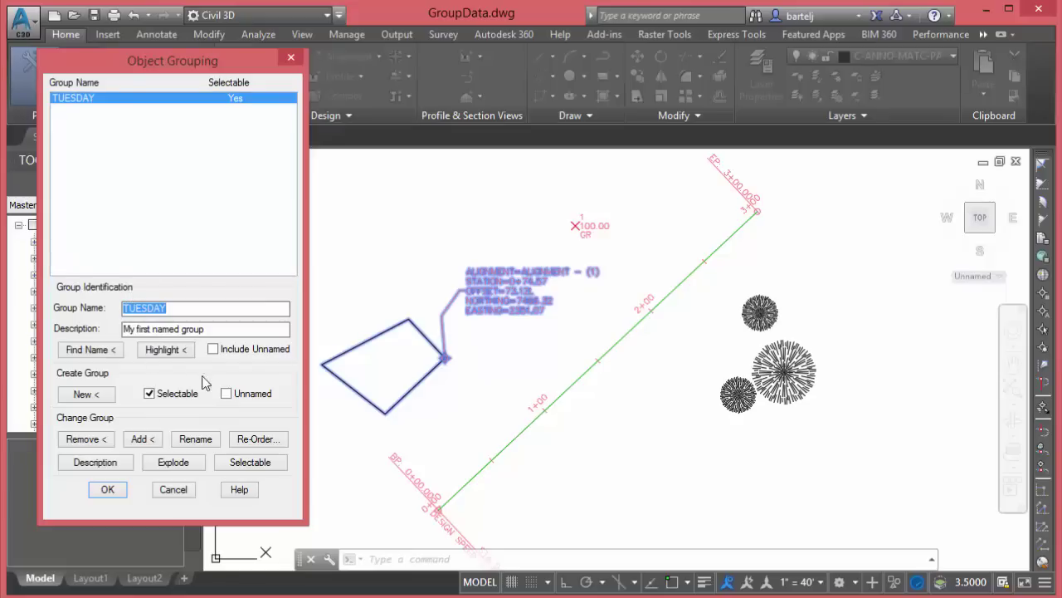
click(213, 349)
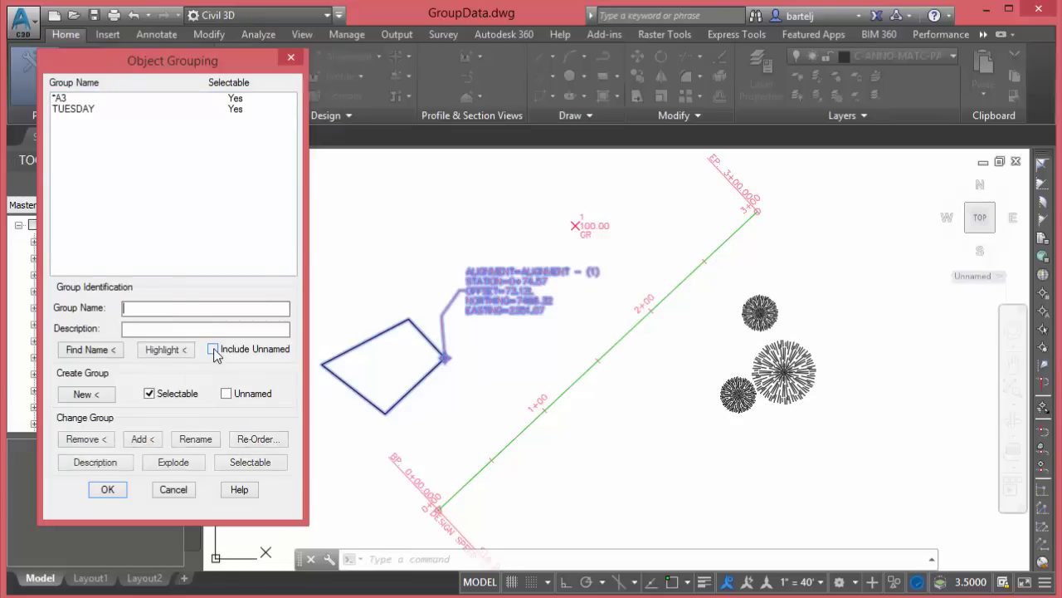
click(60, 100)
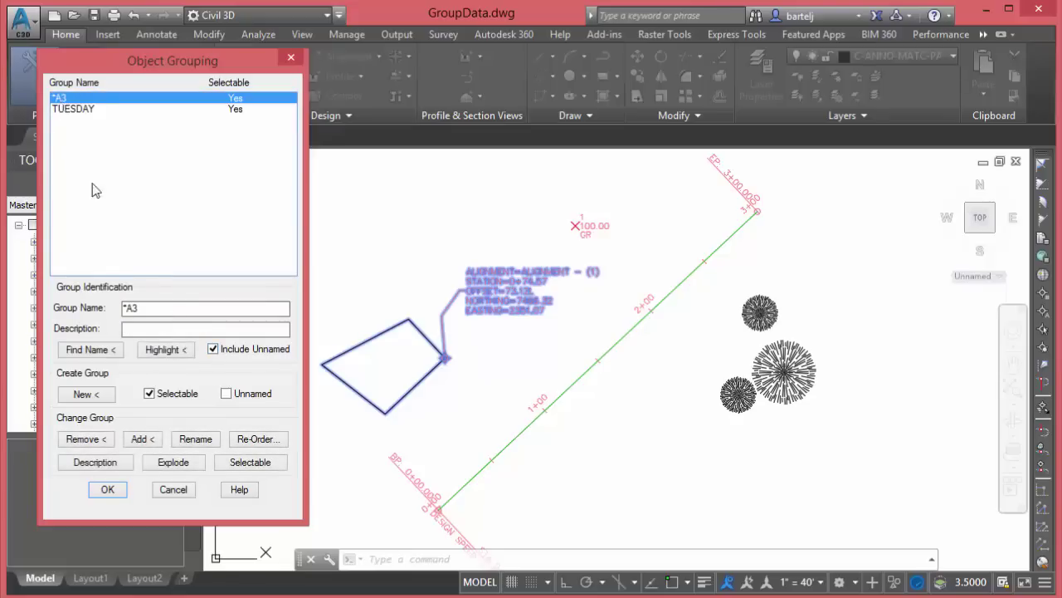
click(163, 350)
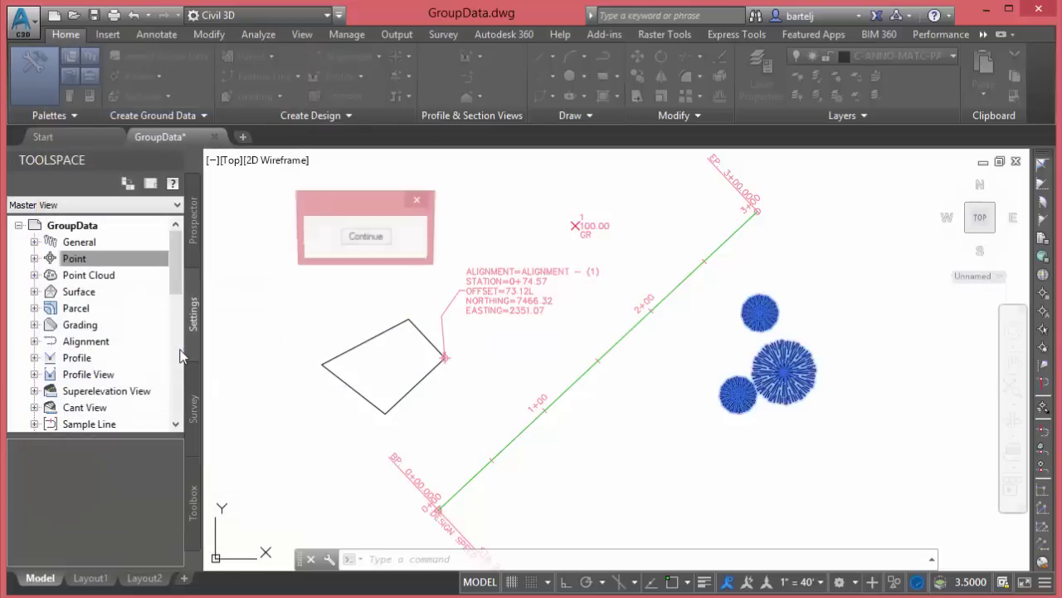
click(368, 239)
mouse_move(480, 76)
mouse_down()
mouse_move(266, 54)
mouse_move(108, 53)
mouse_up()
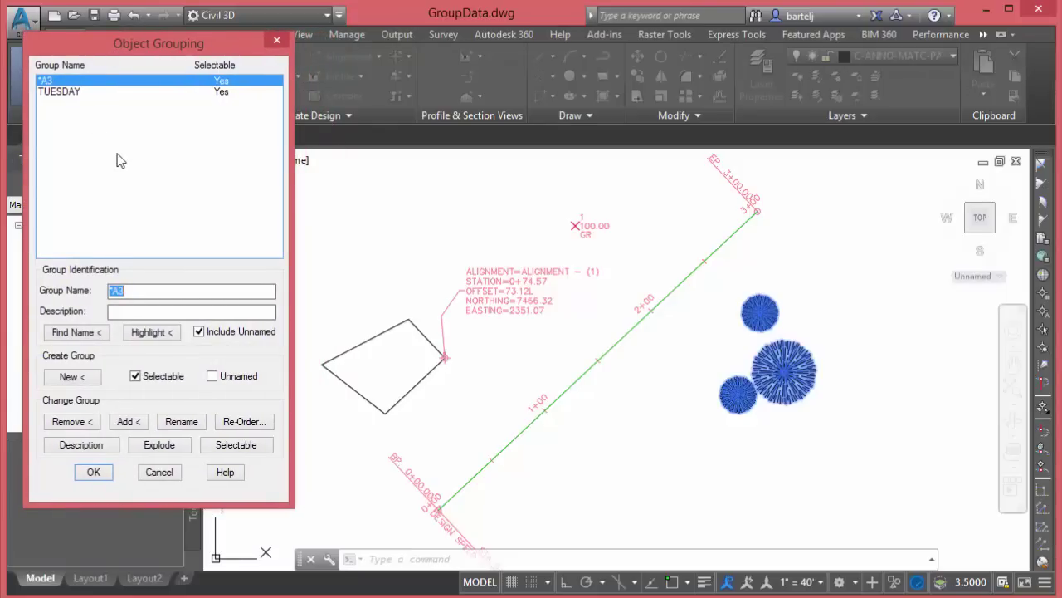
click(199, 331)
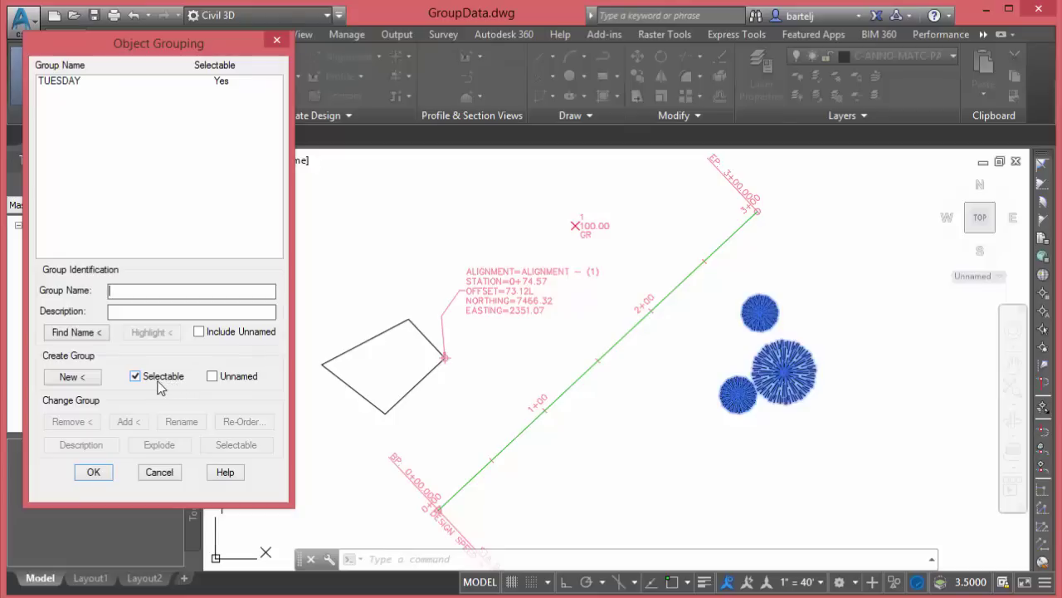
click(73, 82)
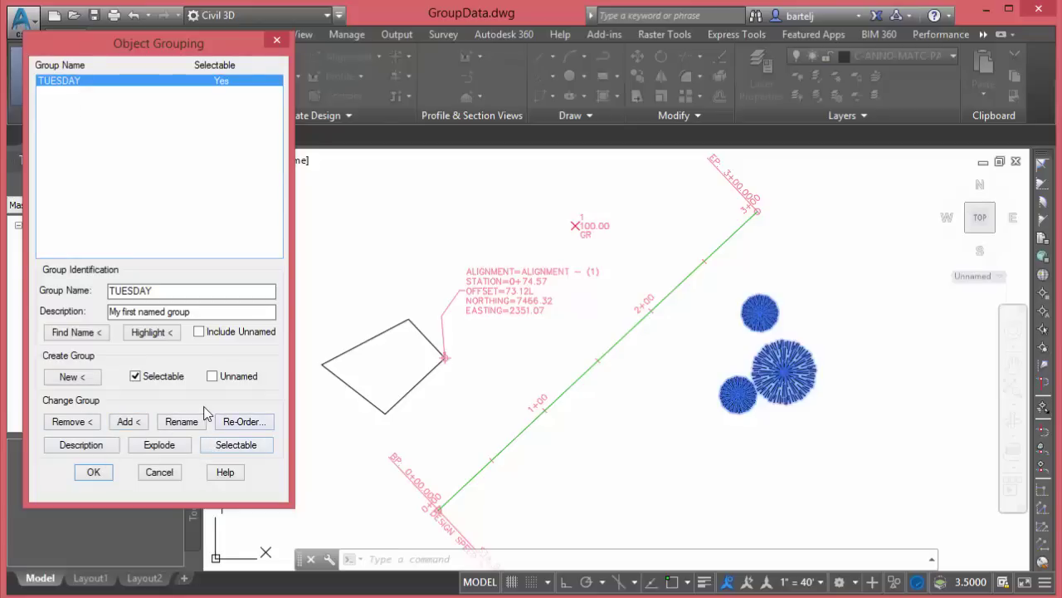
Add point 1 100.00 GR to TUESDAY and highlight the group to verify
click(126, 422)
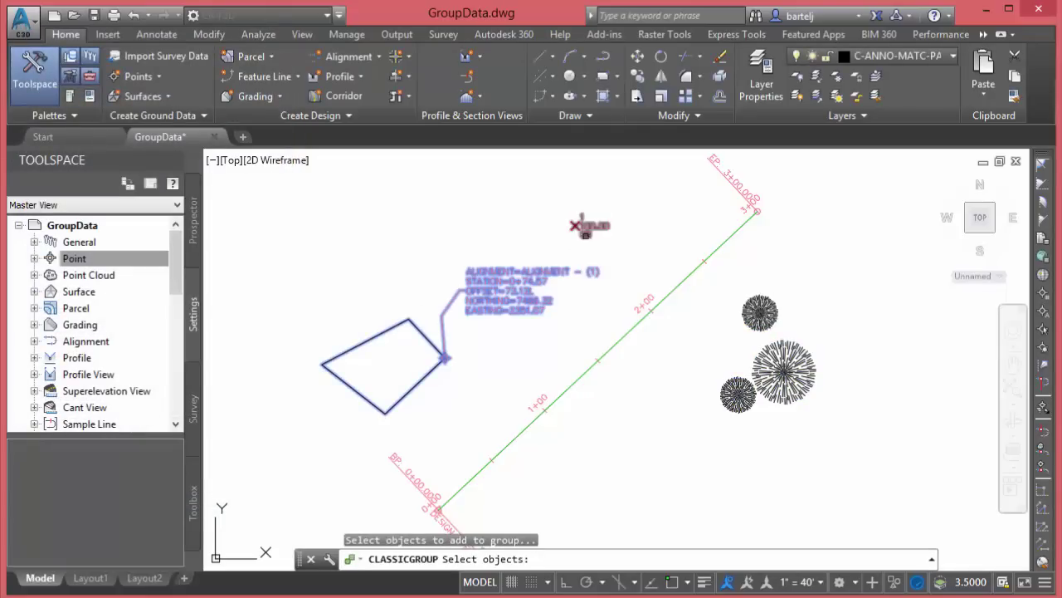
click(579, 228)
key(Return)
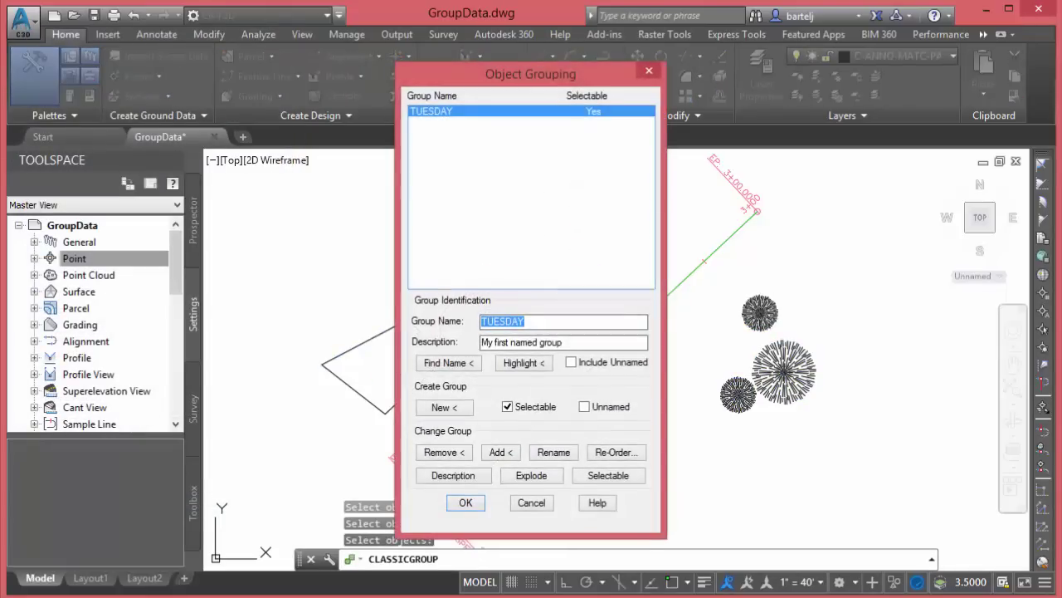
mouse_move(507, 70)
mouse_down()
mouse_move(163, 58)
mouse_move(125, 47)
mouse_up()
click(141, 340)
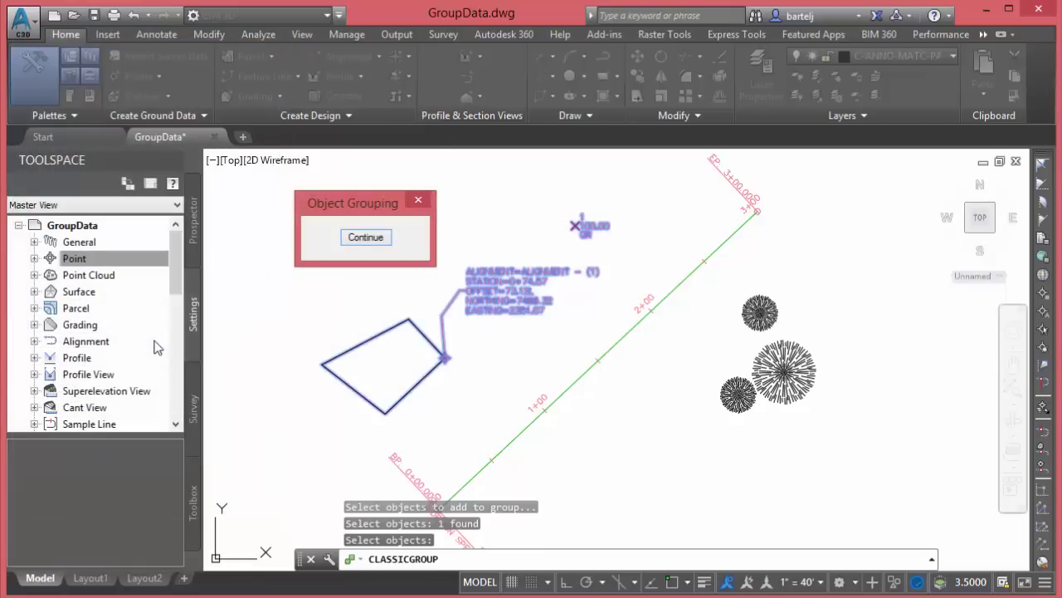
click(366, 237)
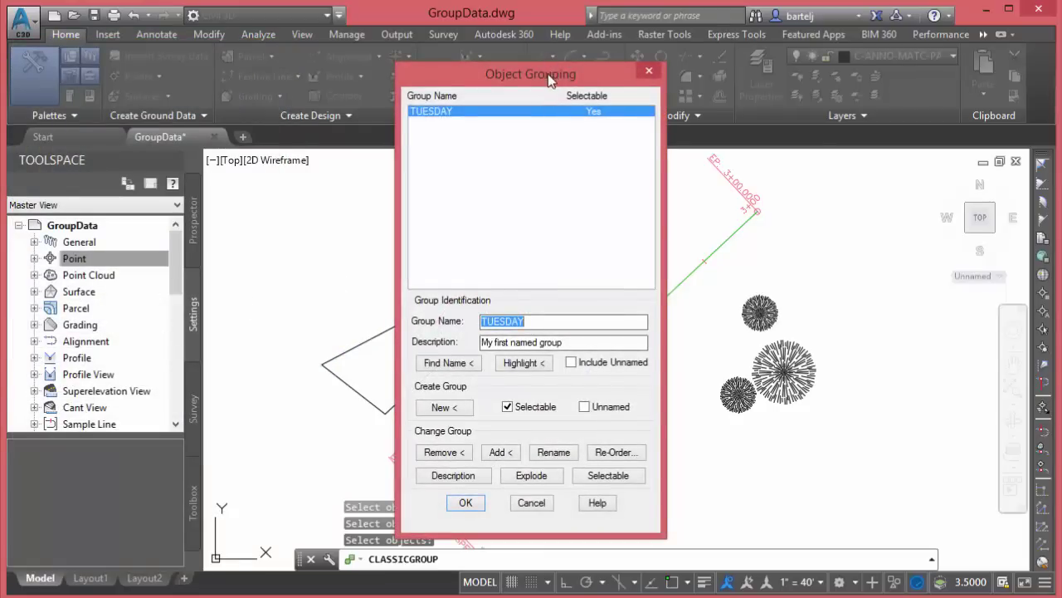
drag(552, 73, 185, 61)
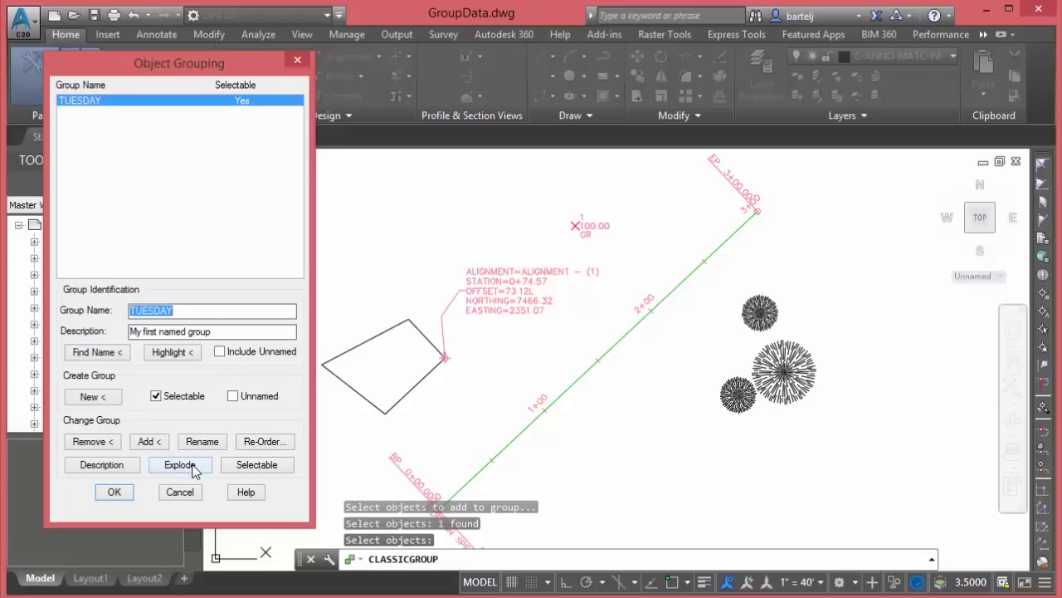
Cancel Object Grouping, then run UNGROUP using the Name option with Tuesday
click(177, 492)
text(ungroup)
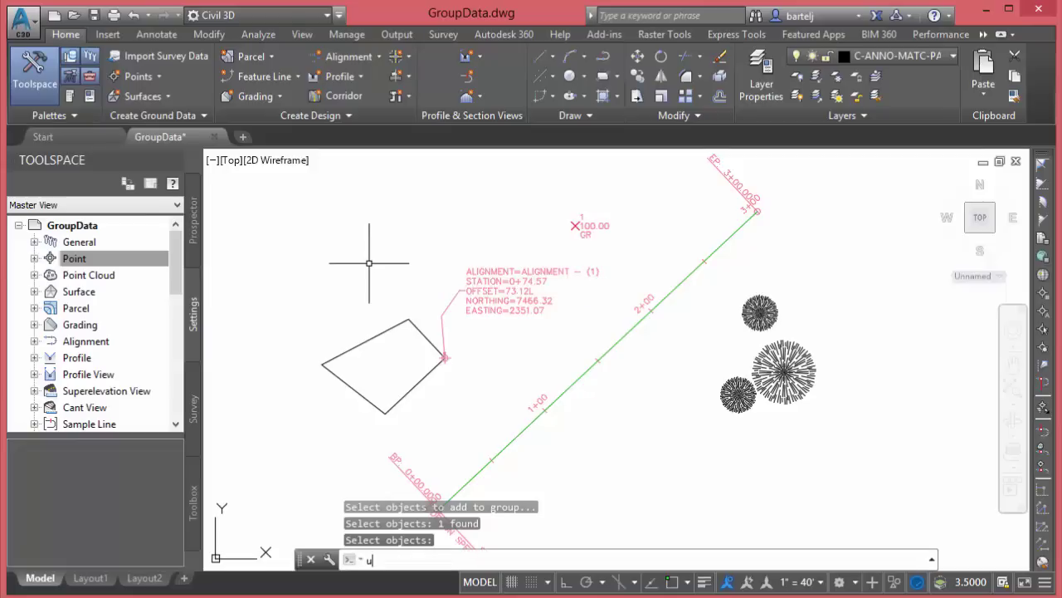
key(Return)
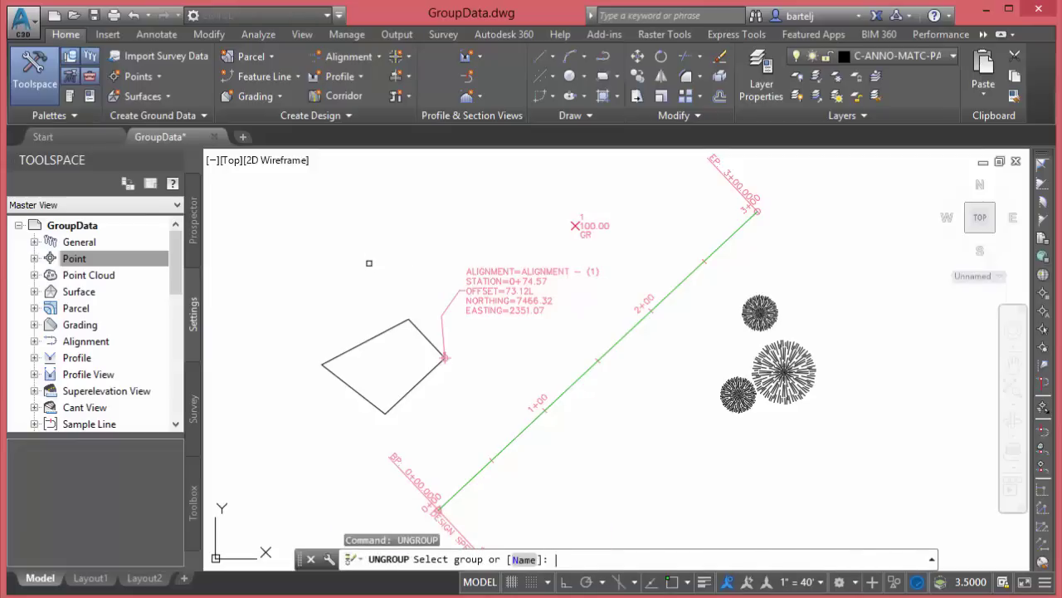
text(tuesday)
key(Return)
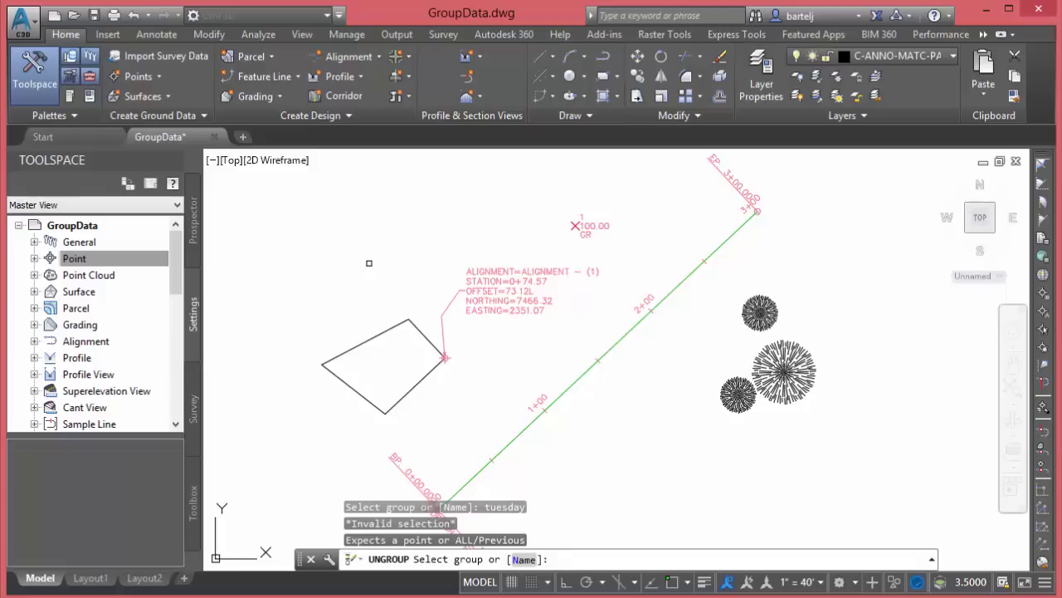
text(Tuesday)
key(BackSpace)
key(BackSpace)
key(BackSpace)
key(BackSpace)
key(BackSpace)
key(BackSpace)
key(BackSpace)
text(n)
key(Return)
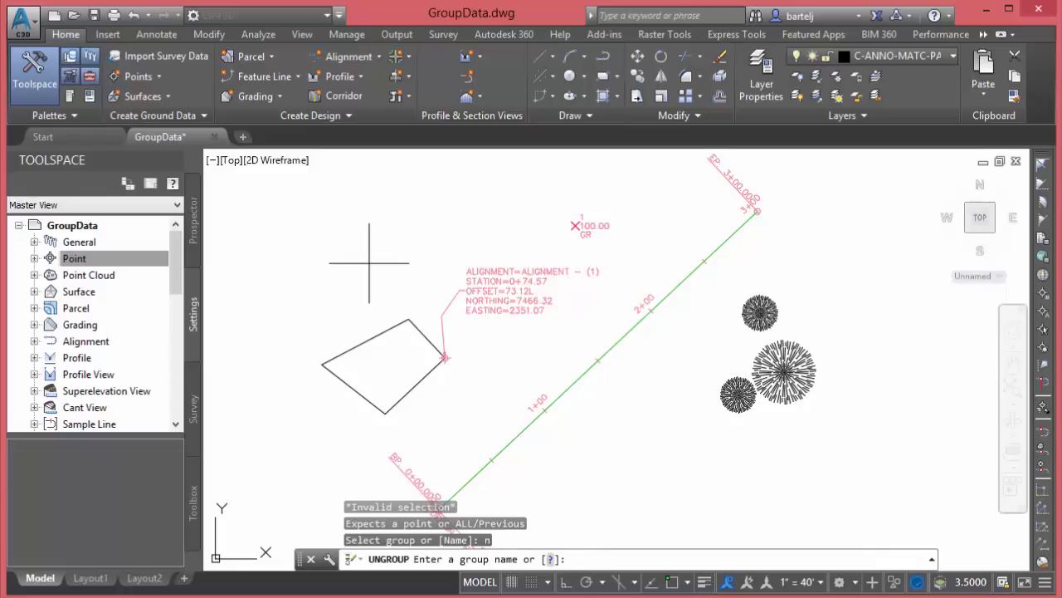
text(Tuesday)
key(Return)
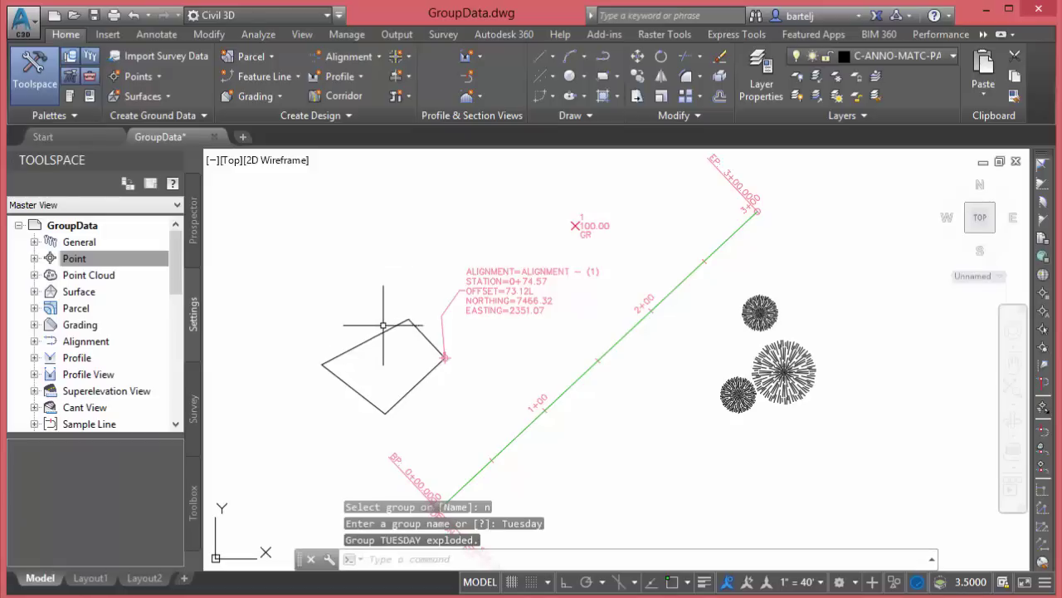
click(379, 333)
click(471, 284)
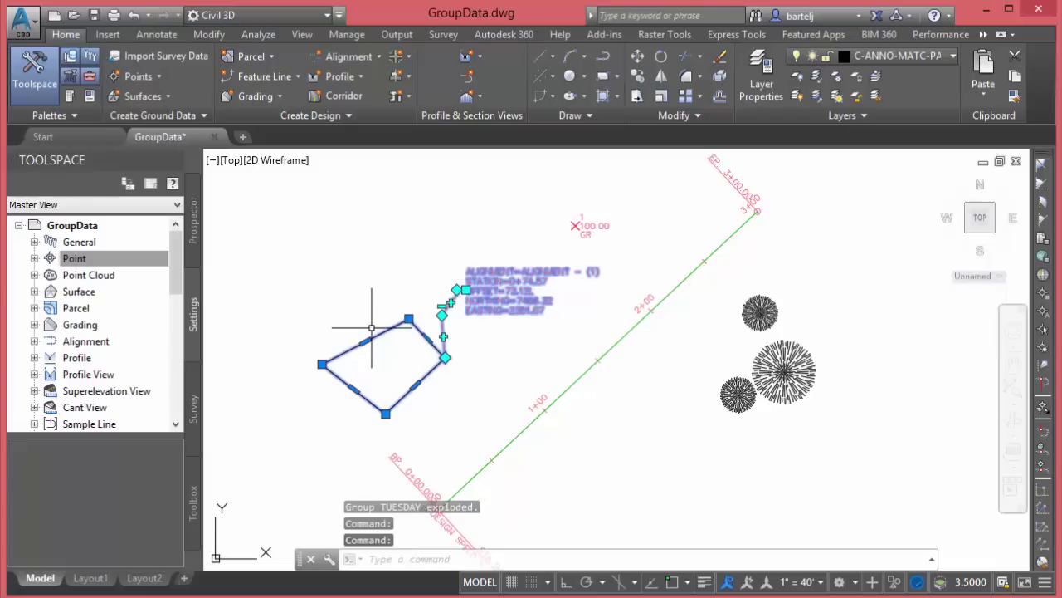
click(576, 226)
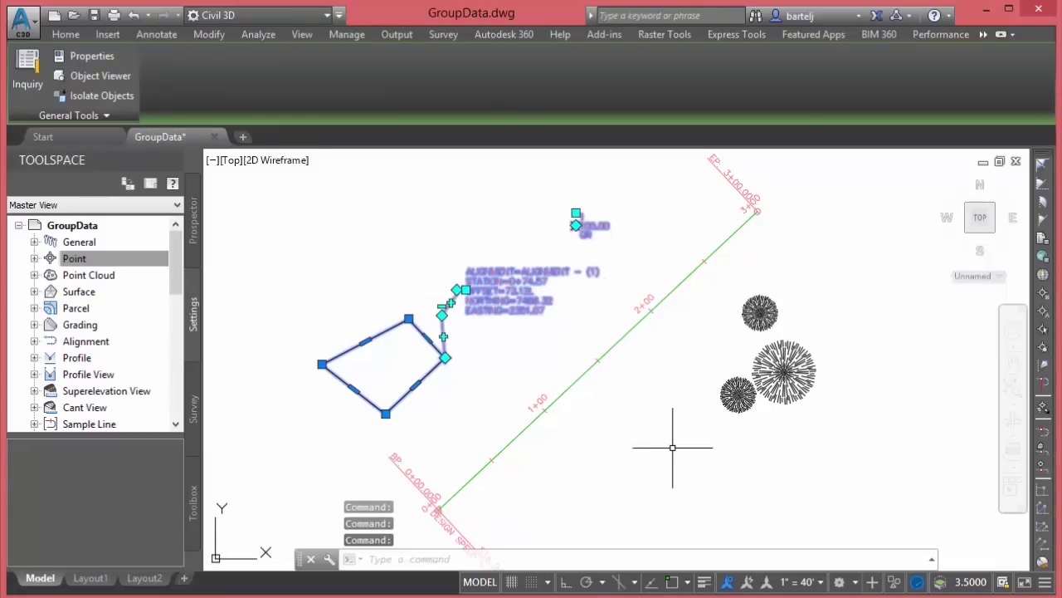
key(Escape)
mouse_move(655, 447)
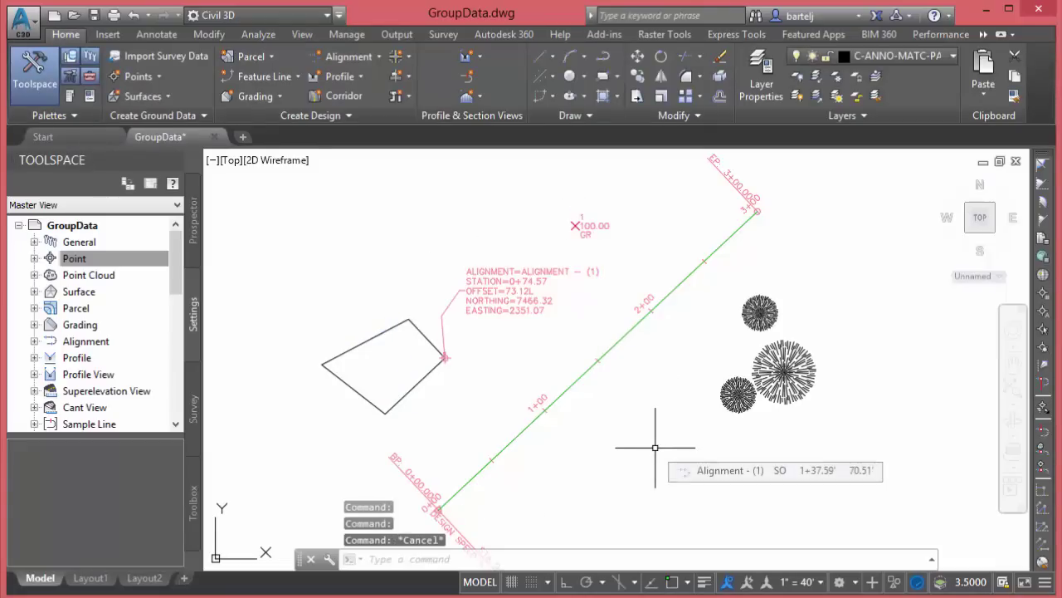